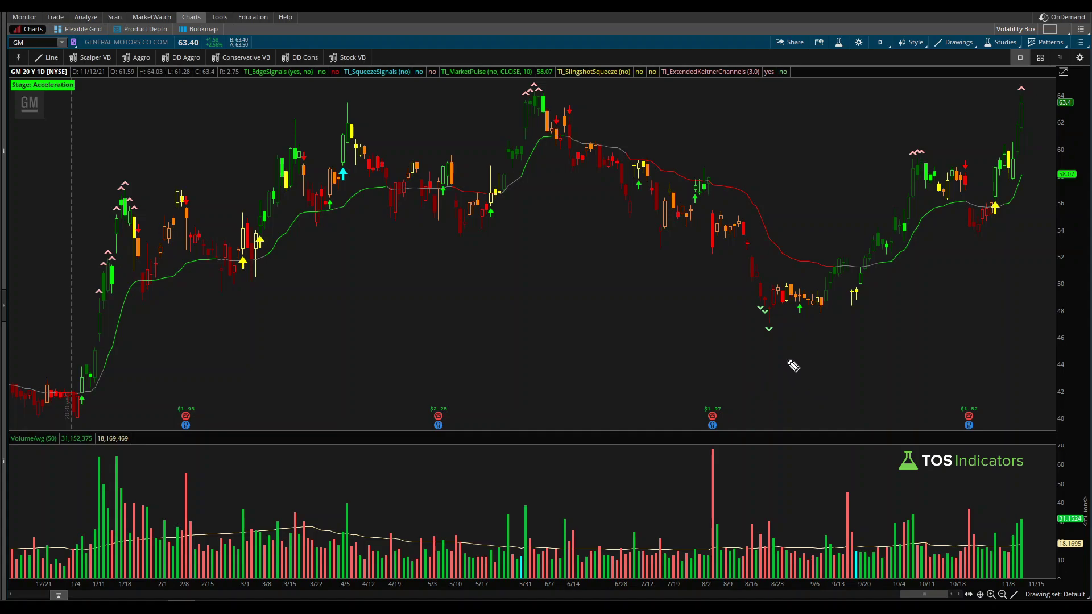
# Step: Scroll the tosindicators.com Scans page to the Unusual Volume tutorials, highlighting the VolumeAvg (50) study
pyautogui.moveTo(790, 362)
pyautogui.mouseDown()
pyautogui.moveTo(792, 376)
pyautogui.moveTo(796, 365)
pyautogui.mouseUp()
pyautogui.moveTo(803, 468)
pyautogui.mouseDown()
pyautogui.moveTo(811, 483)
pyautogui.moveTo(824, 455)
pyautogui.mouseUp()
pyautogui.moveTo(999, 530); pyautogui.dragTo(1016, 512)
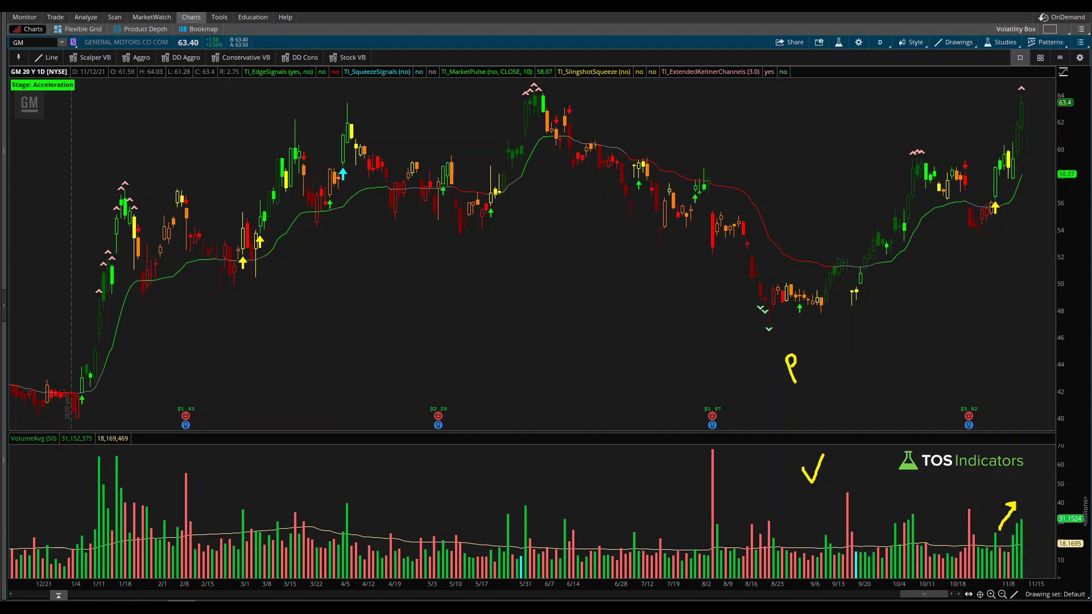
pyautogui.press('Escape')
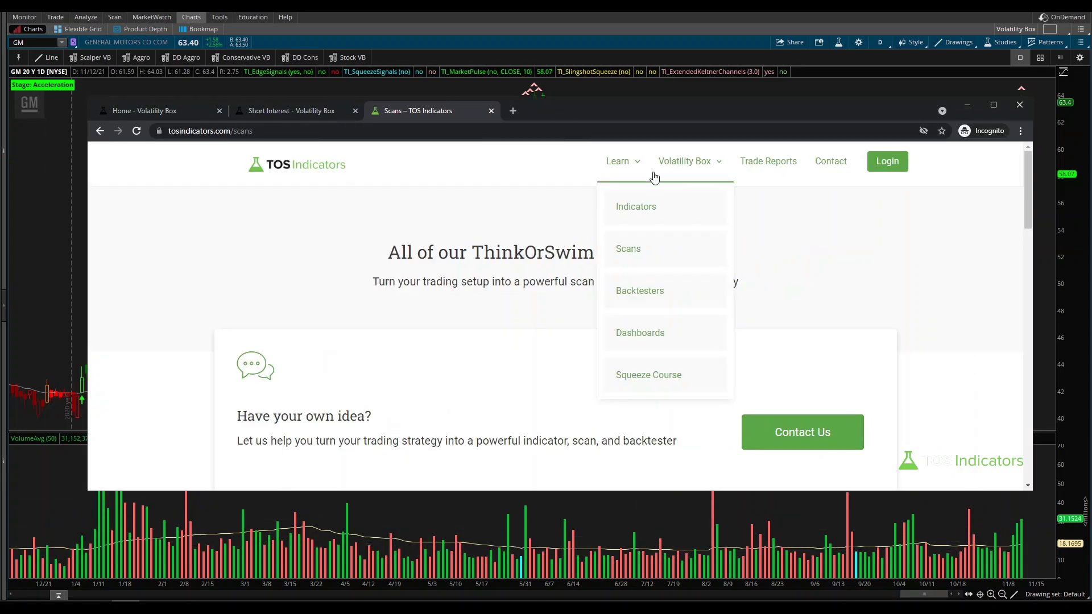
pyautogui.scroll(-6, 812, 304)
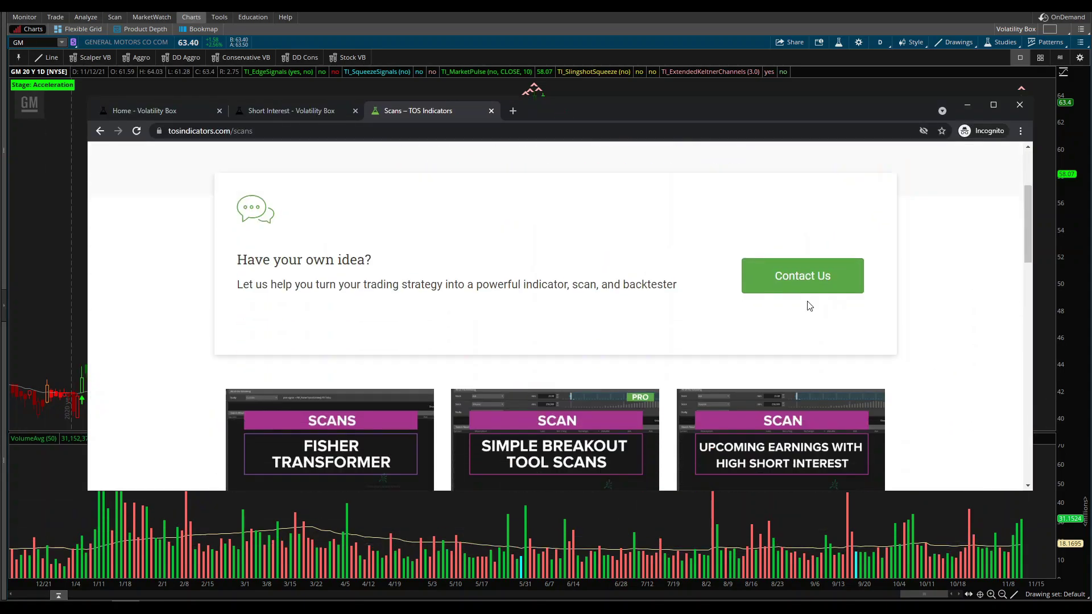
pyautogui.scroll(-3, 794, 359)
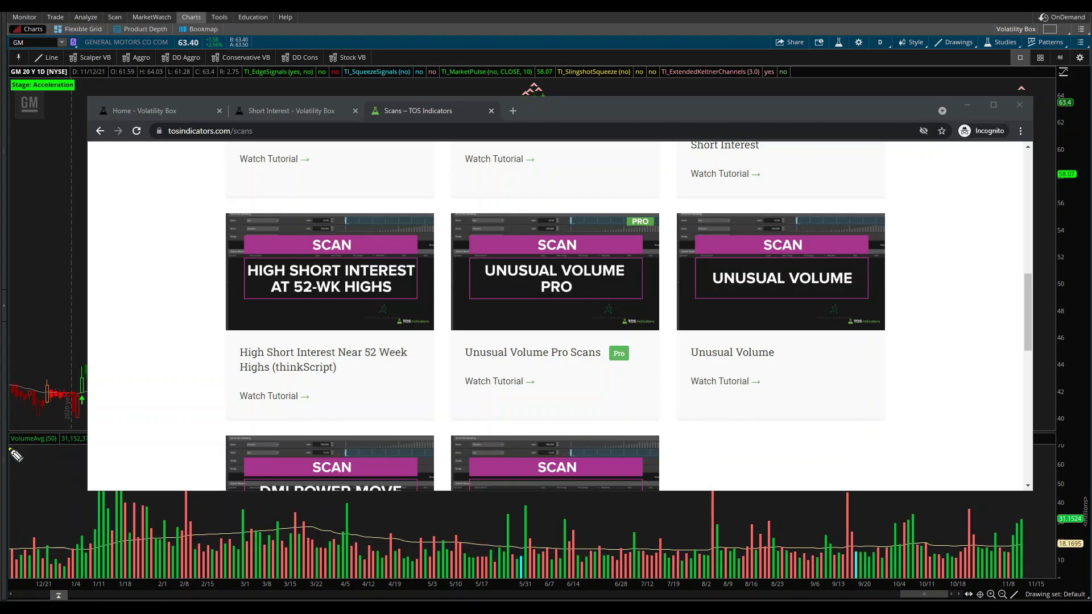
pyautogui.moveTo(9, 450)
pyautogui.mouseDown()
pyautogui.moveTo(66, 442)
pyautogui.moveTo(31, 425)
pyautogui.moveTo(9, 438)
pyautogui.moveTo(20, 451)
pyautogui.mouseUp()
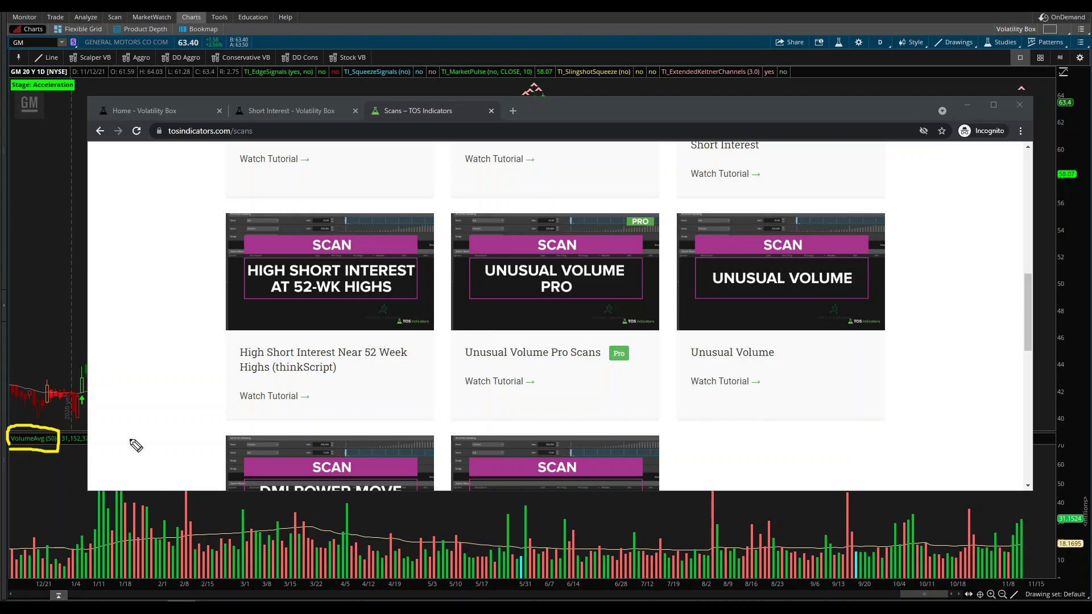
# Step: Open the chart's Edit Studies list and view the VolumeAvg study's thinkScript source
pyautogui.press('Escape')
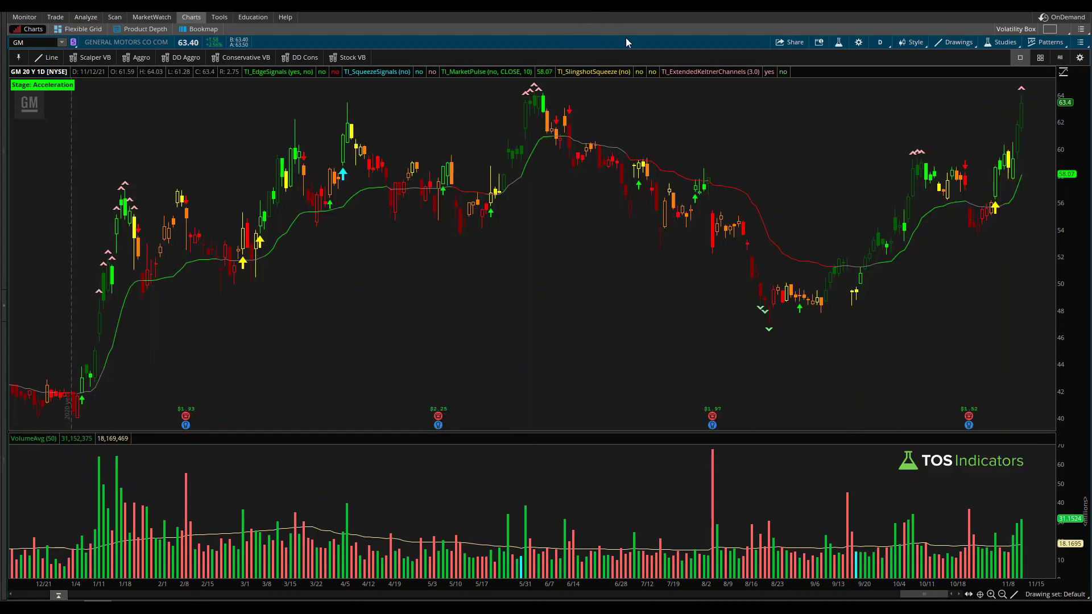
pyautogui.click(588, 21)
pyautogui.click(845, 45)
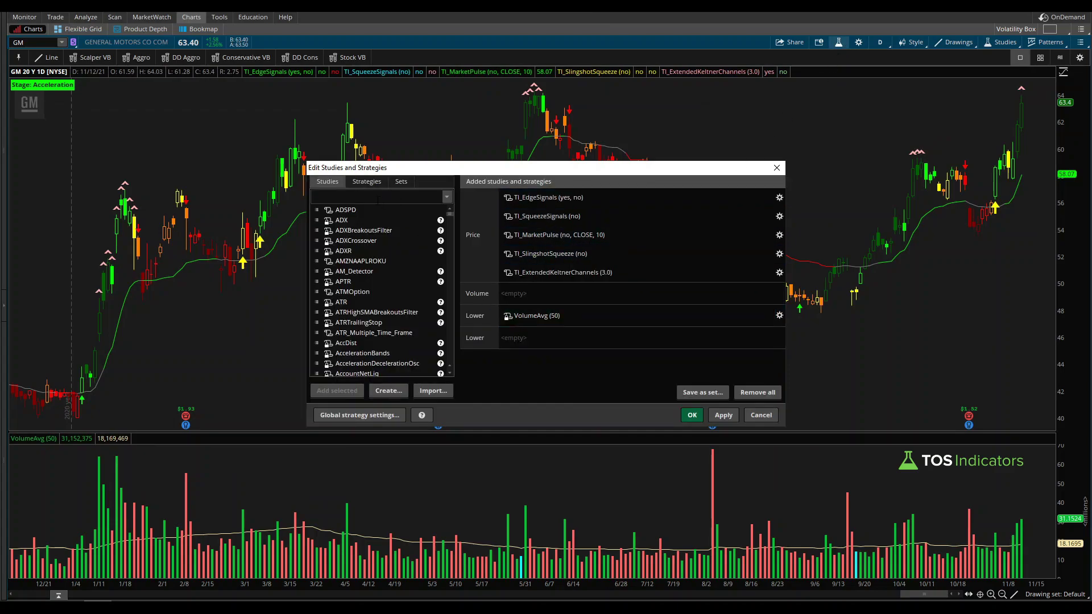
pyautogui.click(508, 318)
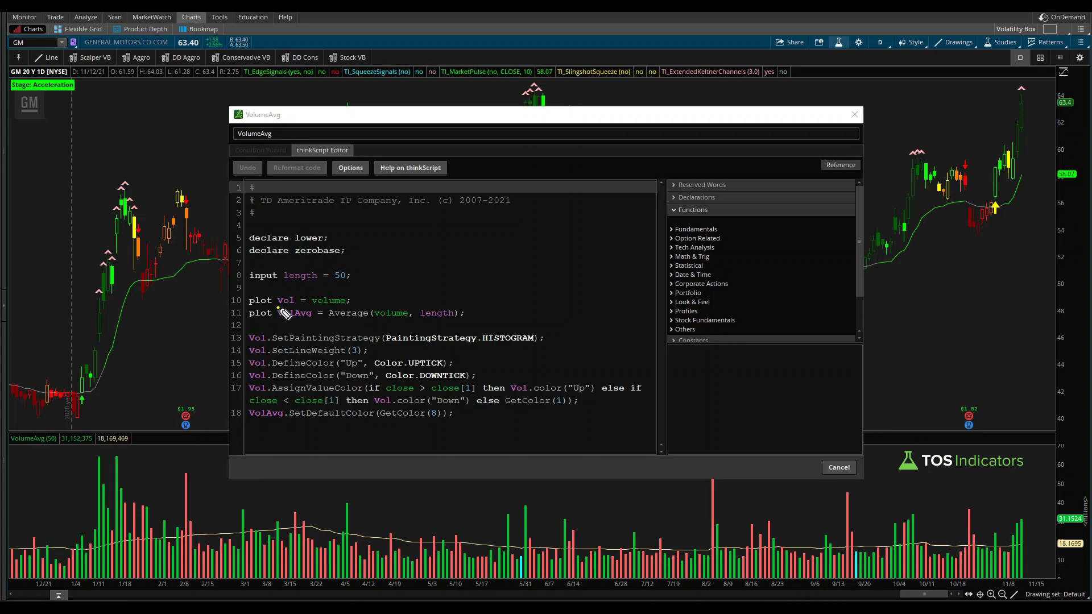
# Step: Read through the VolumeAvg thinkScript code, marking up its key lines
pyautogui.moveTo(278, 307); pyautogui.dragTo(352, 306)
pyautogui.moveTo(334, 283); pyautogui.dragTo(347, 282)
pyautogui.moveTo(872, 51); pyautogui.dragTo(887, 50)
pyautogui.moveTo(459, 287); pyautogui.dragTo(468, 322)
pyautogui.moveTo(1005, 536)
pyautogui.mouseDown()
pyautogui.moveTo(1022, 508)
pyautogui.moveTo(1024, 519)
pyautogui.mouseUp()
pyautogui.moveTo(528, 394); pyautogui.dragTo(586, 392)
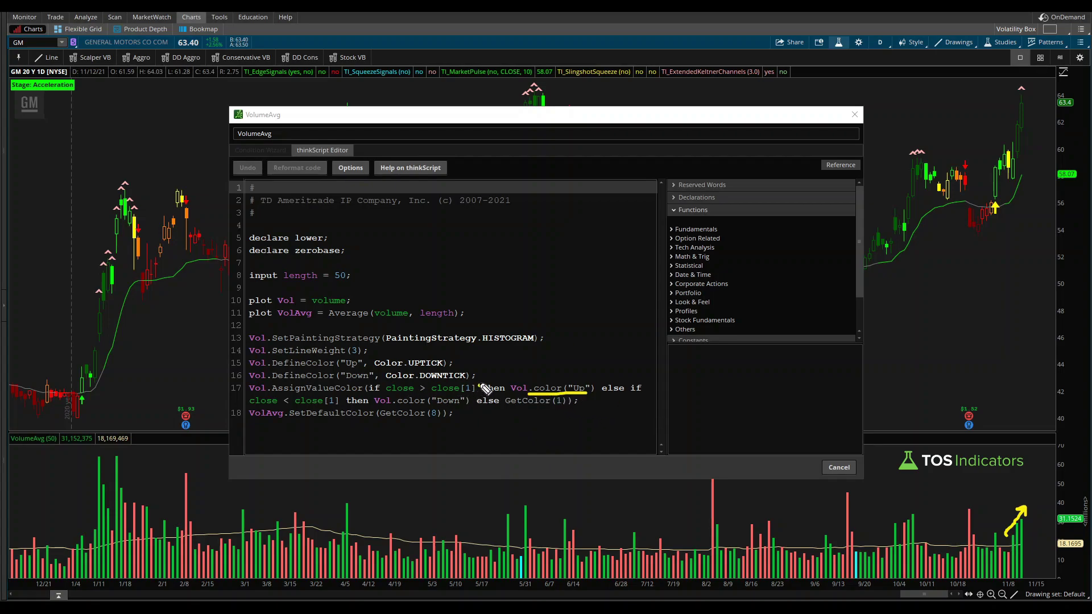
pyautogui.moveTo(481, 388)
pyautogui.mouseDown()
pyautogui.moveTo(432, 366)
pyautogui.moveTo(380, 378)
pyautogui.moveTo(392, 423)
pyautogui.moveTo(486, 398)
pyautogui.mouseUp()
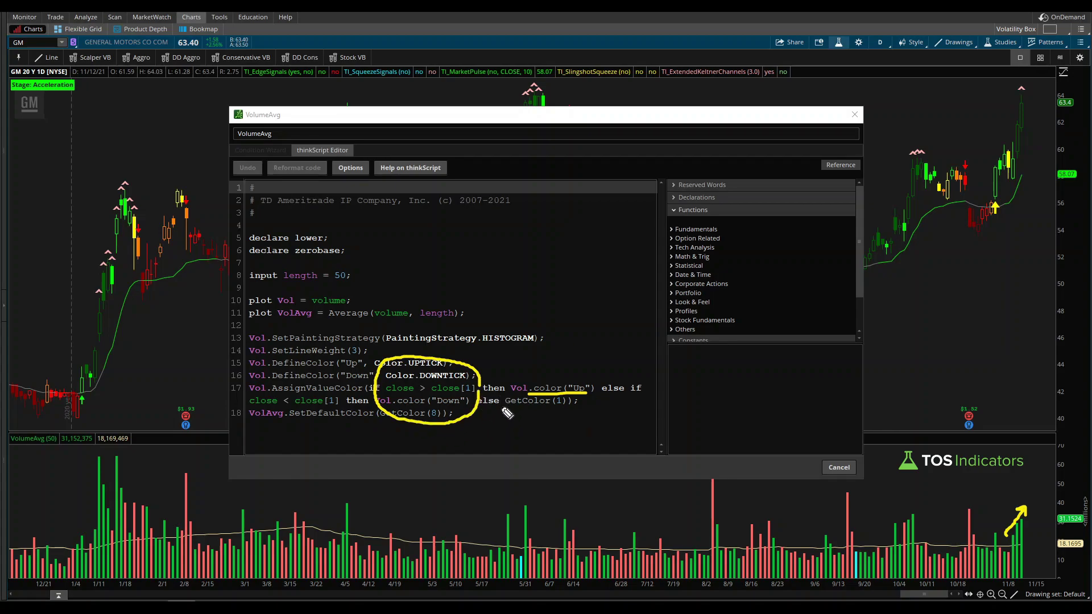
pyautogui.moveTo(499, 317)
pyautogui.mouseDown()
pyautogui.moveTo(483, 366)
pyautogui.moveTo(495, 354)
pyautogui.mouseUp()
pyautogui.press('e')
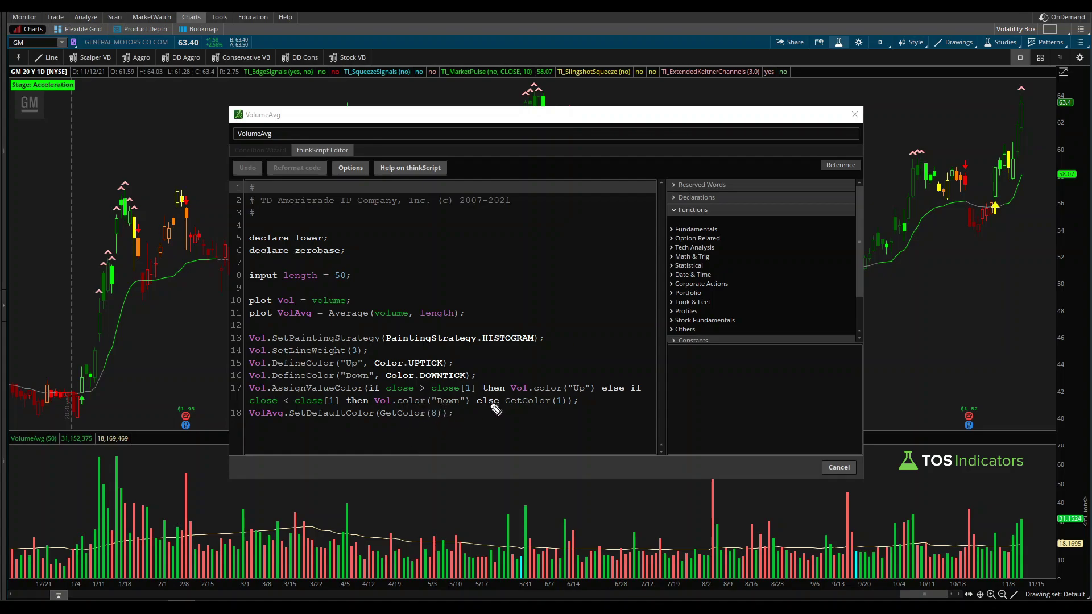
pyautogui.moveTo(377, 406); pyautogui.dragTo(463, 407)
pyautogui.moveTo(343, 392)
pyautogui.mouseDown()
pyautogui.moveTo(291, 372)
pyautogui.moveTo(254, 414)
pyautogui.moveTo(336, 420)
pyautogui.moveTo(341, 392)
pyautogui.mouseUp()
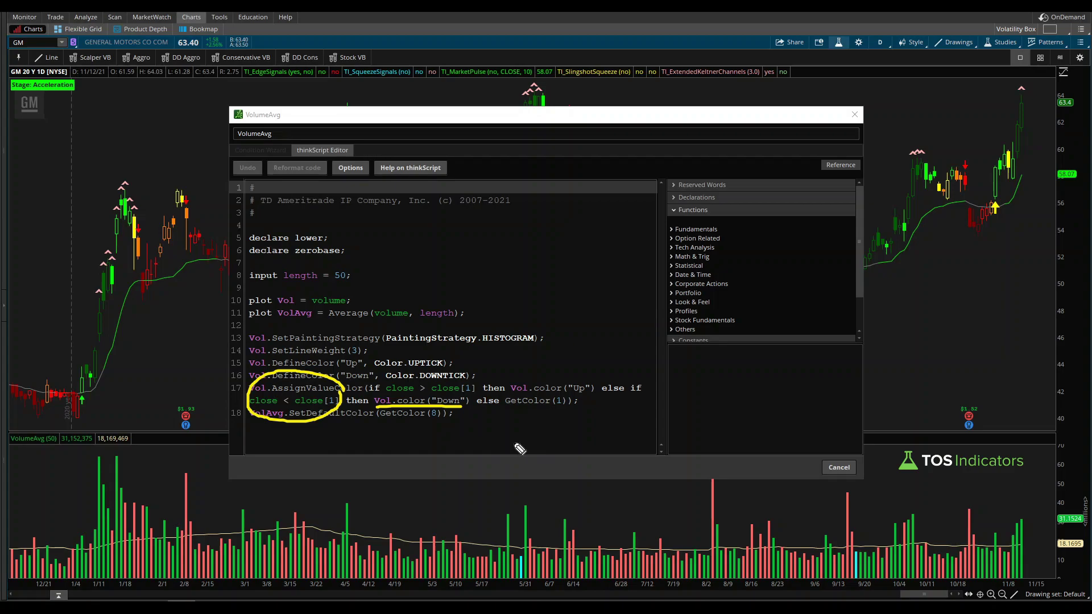
pyautogui.press('e')
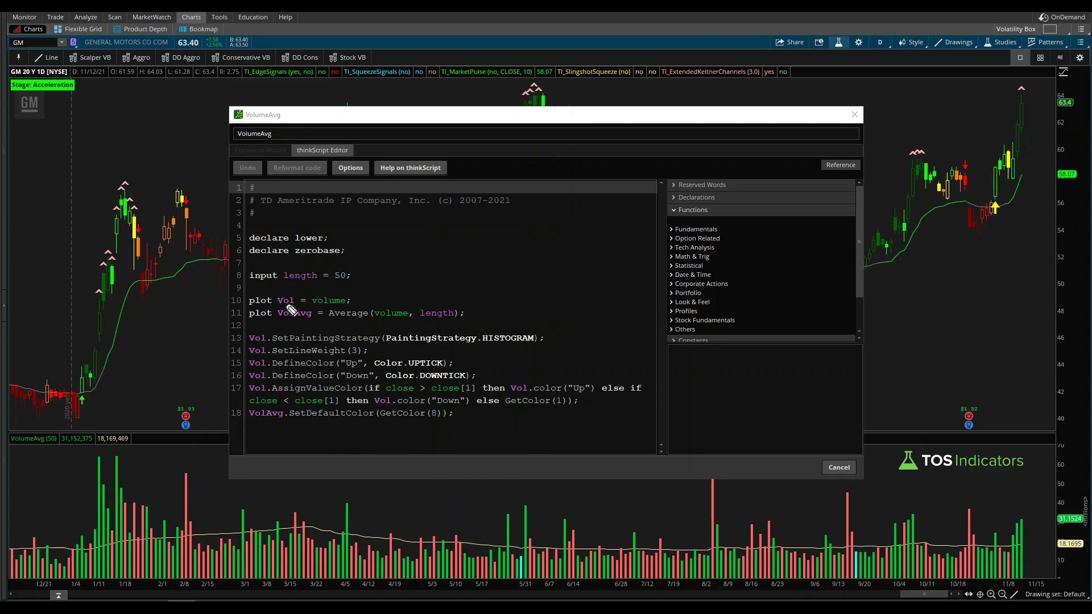
pyautogui.moveTo(276, 306); pyautogui.dragTo(316, 322)
pyautogui.moveTo(241, 383)
pyautogui.mouseDown()
pyautogui.moveTo(231, 387)
pyautogui.moveTo(240, 409)
pyautogui.mouseUp()
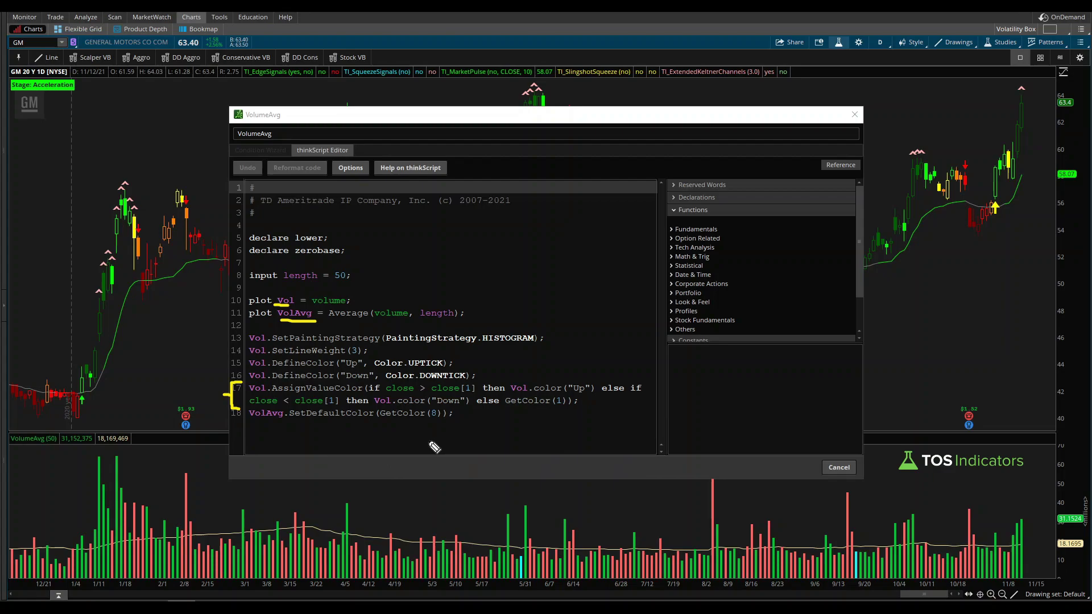
# Step: Close the VolumeAvg code and studies list, then add a Stock Hacker filter on Bid (minimum 20)
pyautogui.press('e')
pyautogui.click(840, 468)
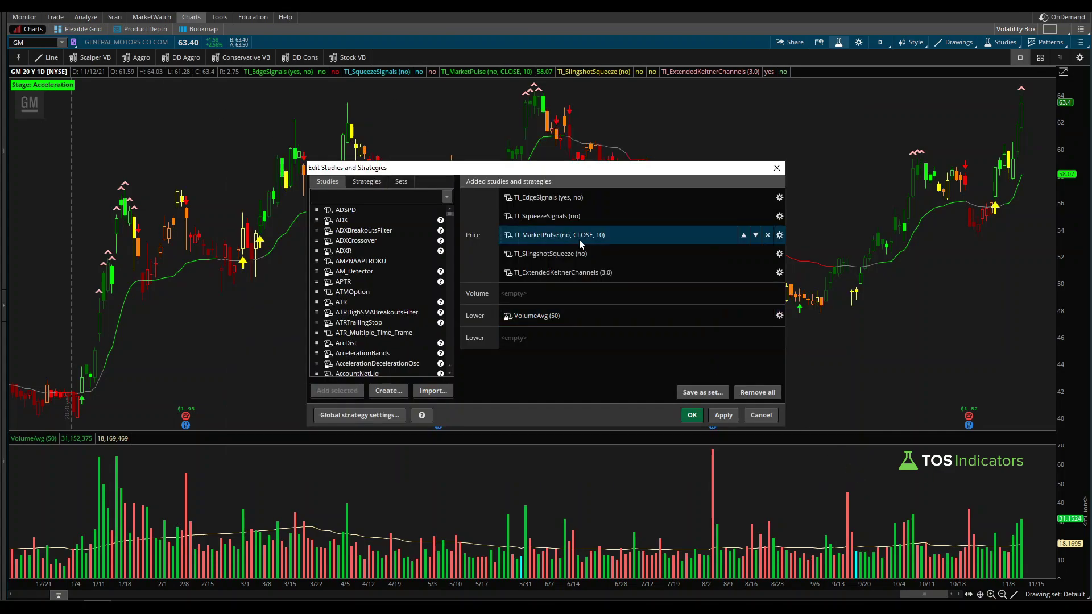
pyautogui.click(690, 414)
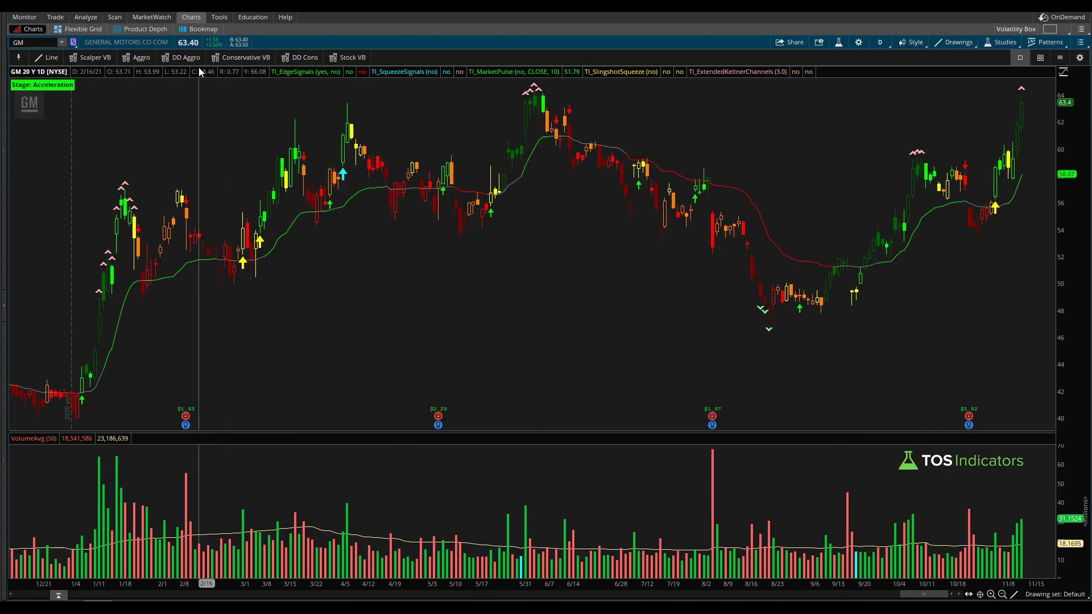
pyautogui.click(114, 18)
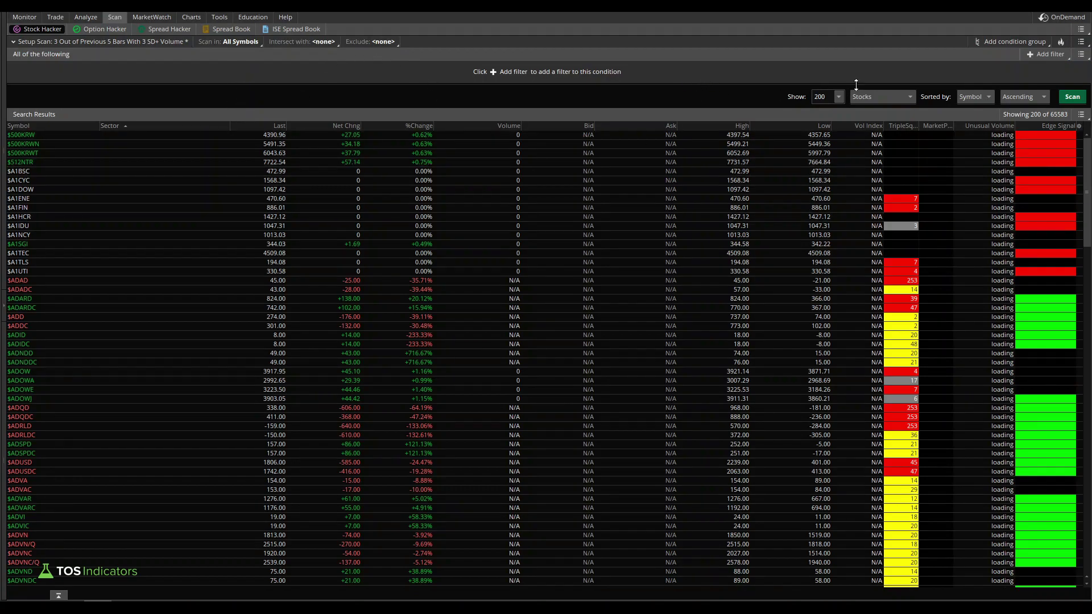
pyautogui.click(1048, 56)
pyautogui.click(1027, 71)
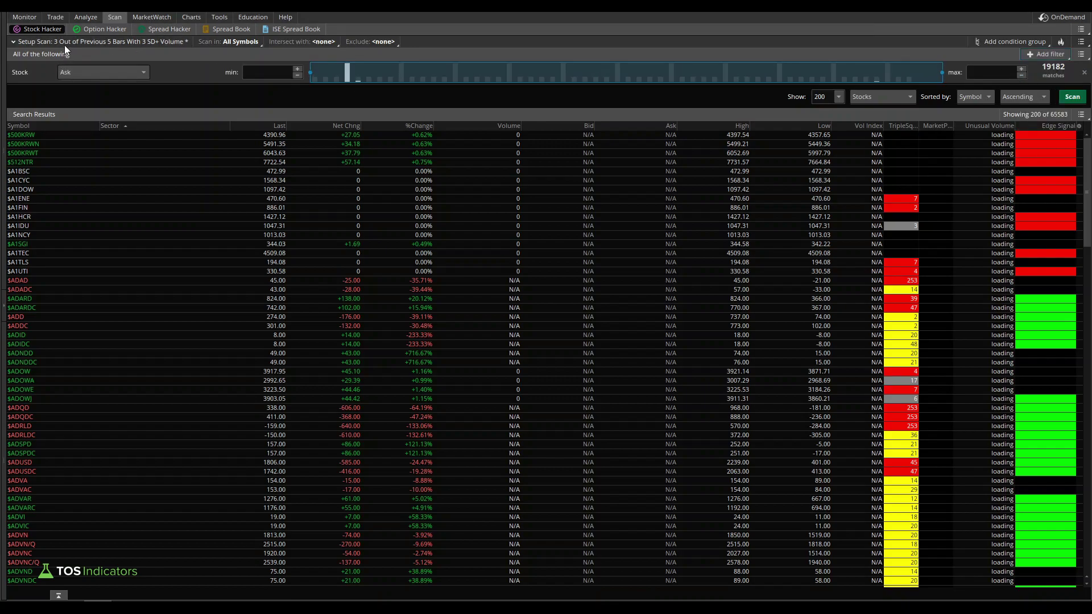
pyautogui.click(102, 72)
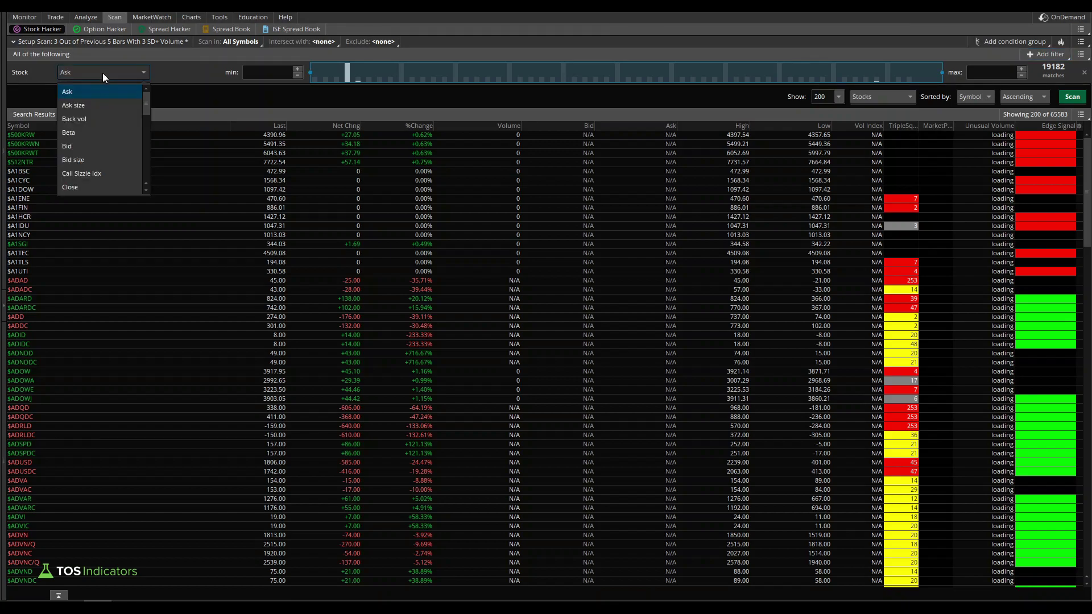
pyautogui.click(79, 145)
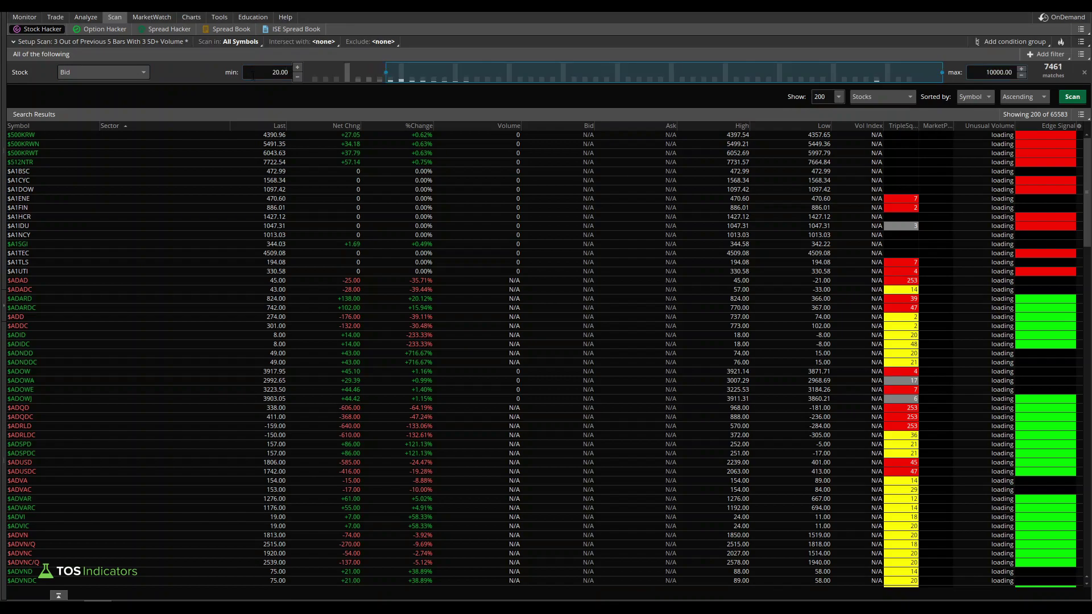
# Step: Add a second Stock filter on Volume with minimum 500,000 and run the scan
pyautogui.click(1034, 55)
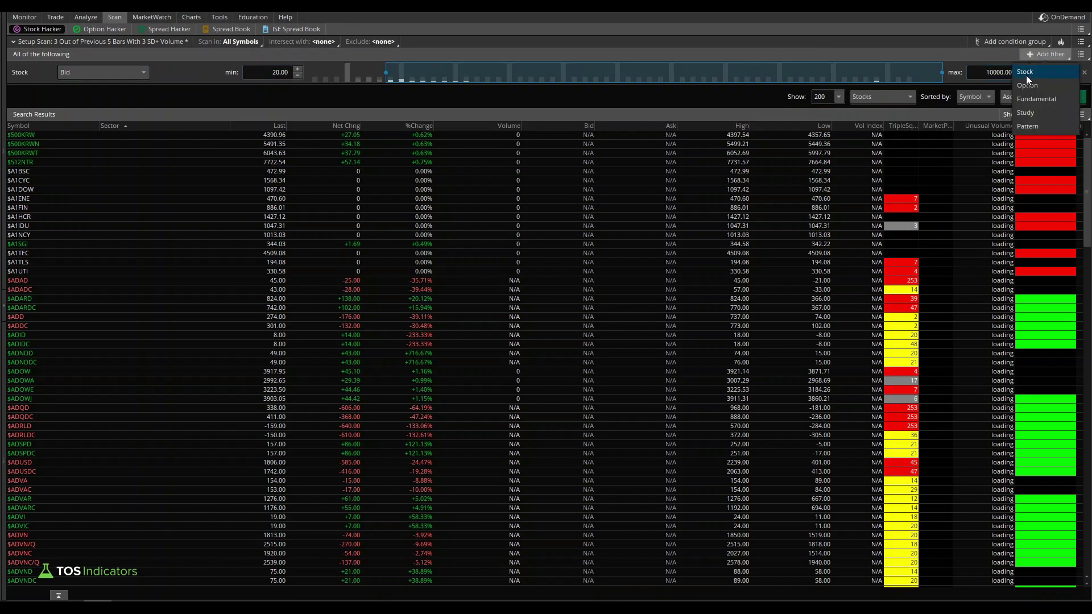
pyautogui.click(1027, 72)
pyautogui.click(70, 94)
pyautogui.scroll(-5, 77, 144)
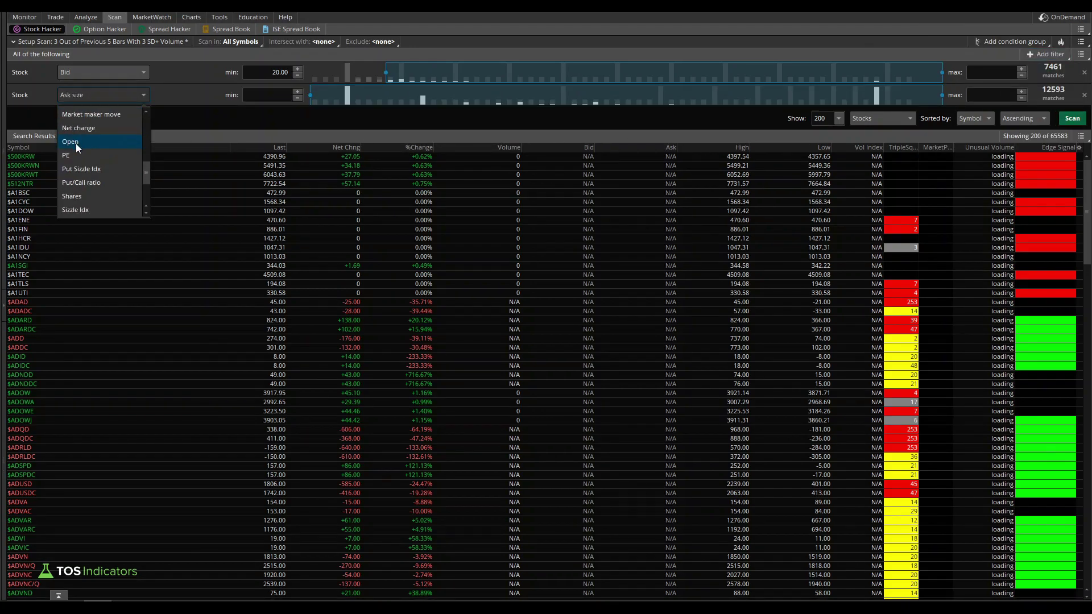
pyautogui.scroll(-3, 79, 183)
pyautogui.click(90, 143)
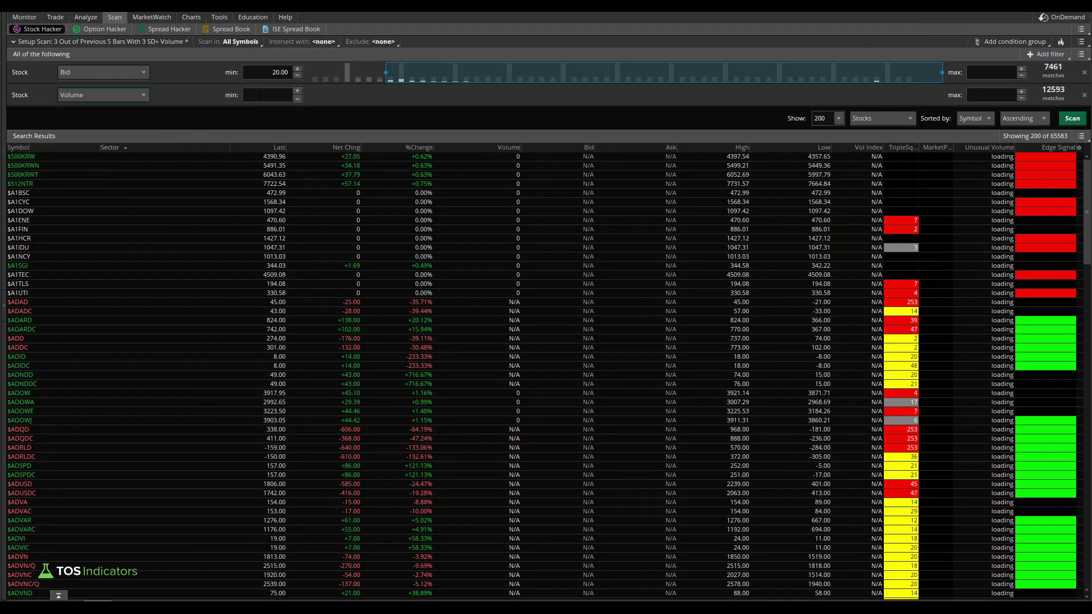
pyautogui.click(257, 94)
pyautogui.write('500,000')
pyautogui.press('Tab')
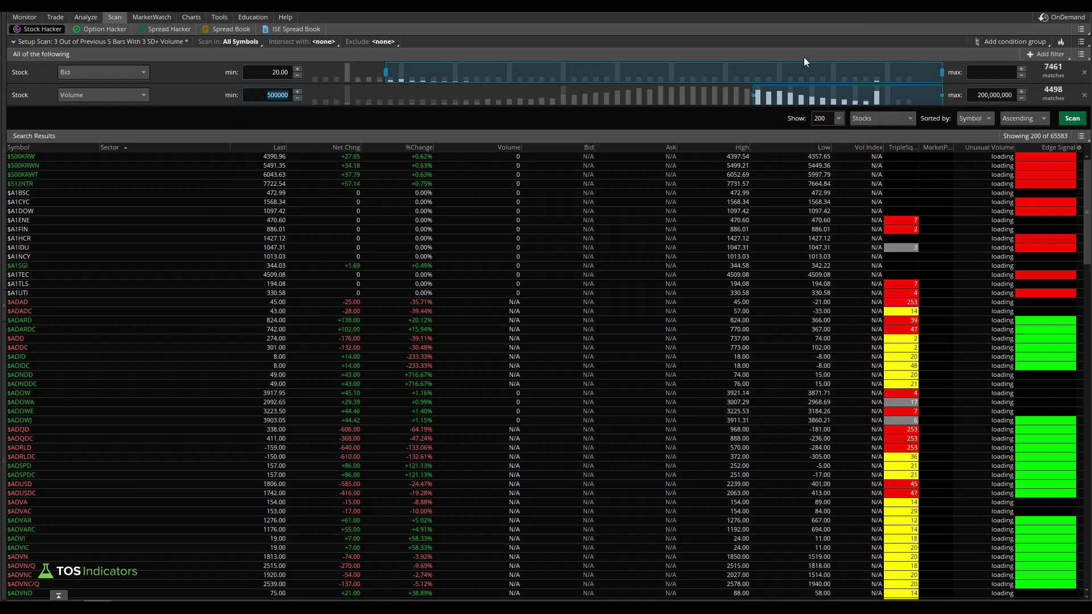
pyautogui.click(1066, 120)
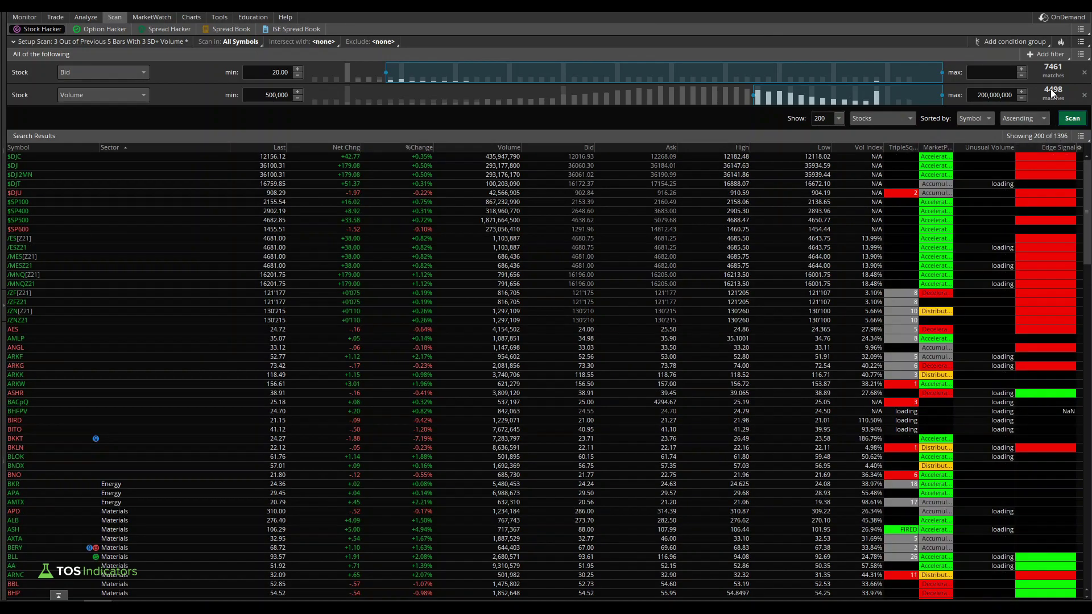
# Step: Add a Study filter set to Custom and select its default ADXCrossover() code in the thinkScript Editor
pyautogui.click(1046, 53)
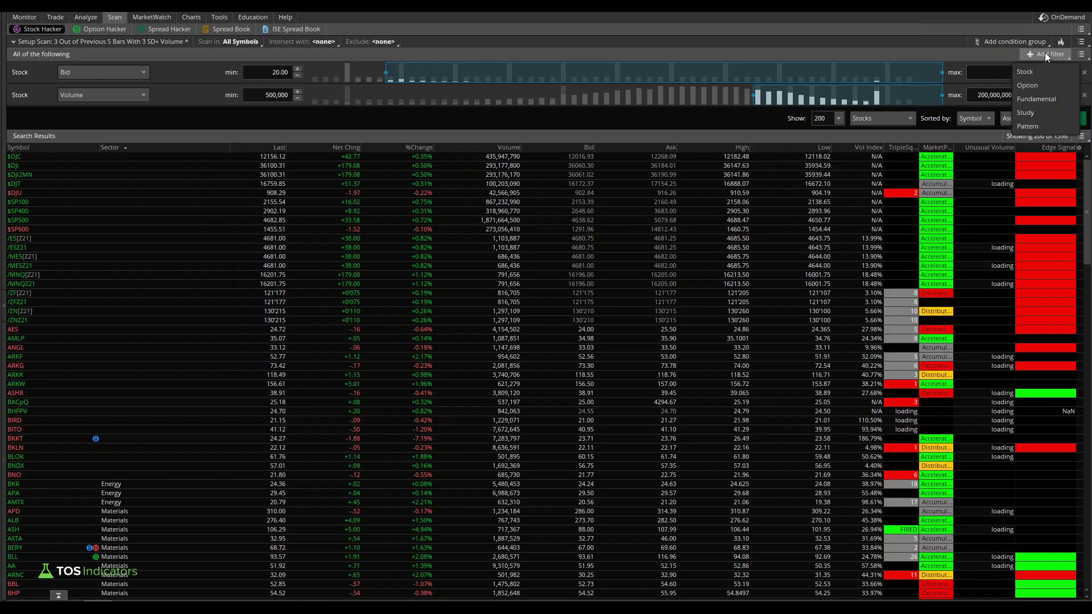
pyautogui.click(1025, 113)
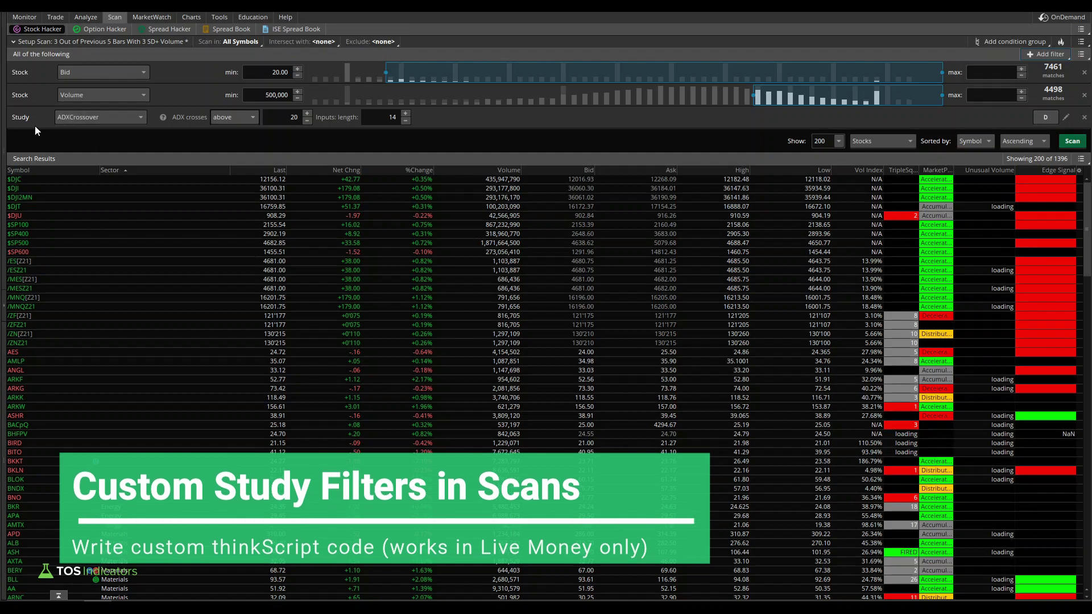
pyautogui.click(93, 118)
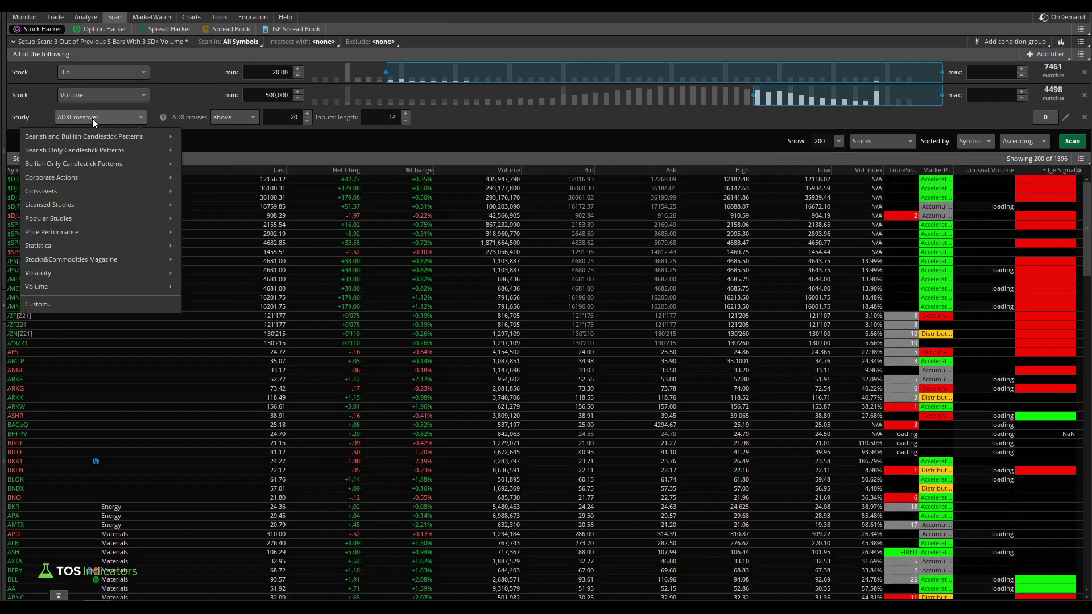
pyautogui.click(87, 300)
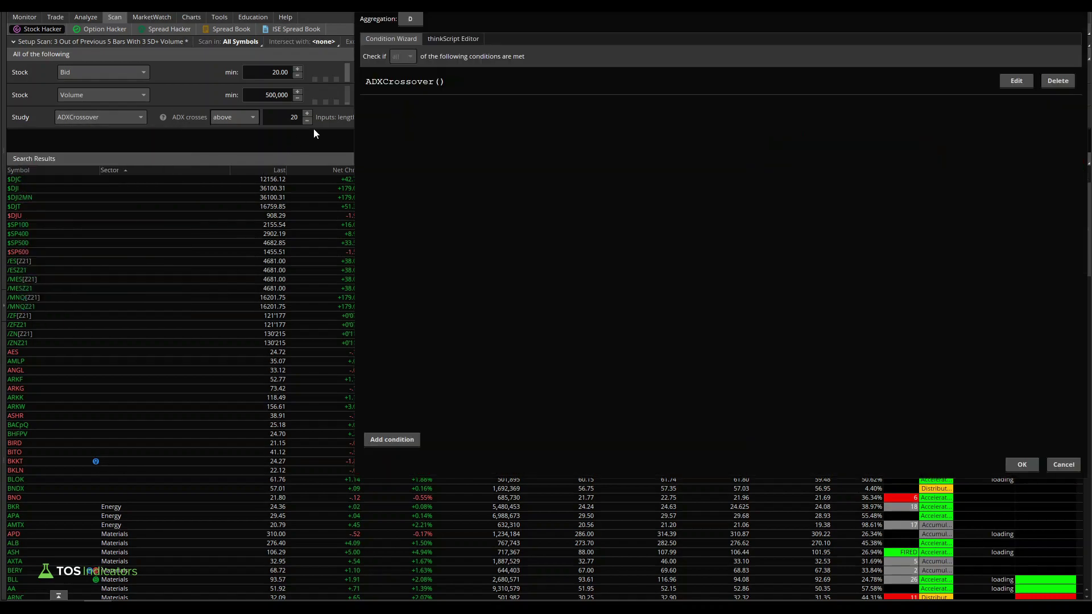
pyautogui.click(311, 132)
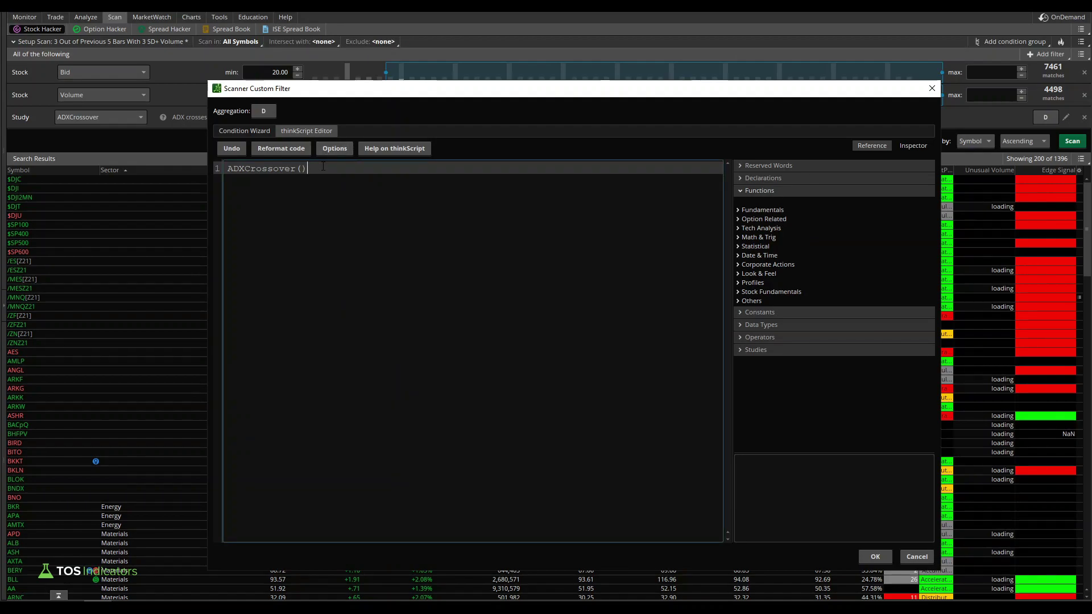
pyautogui.hotkey('ctrl', 'a')
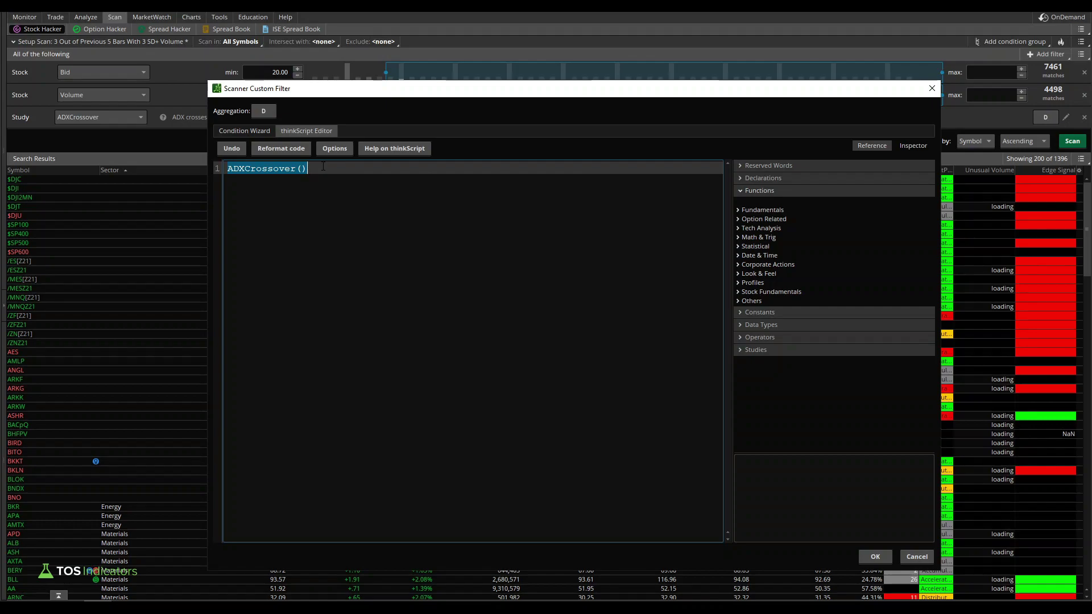
# Step: Type the #Line 1 volume boolean comment and '#Vol Condition #1: Volume > VolumeAvg'
pyautogui.write('#Li')
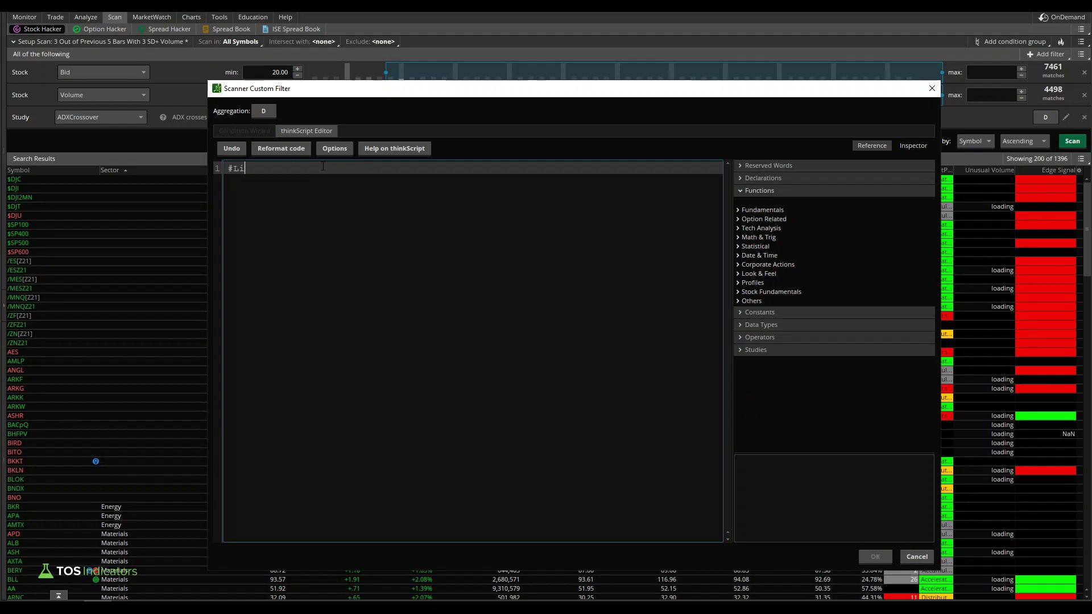
pyautogui.write('ne 1: Voc')
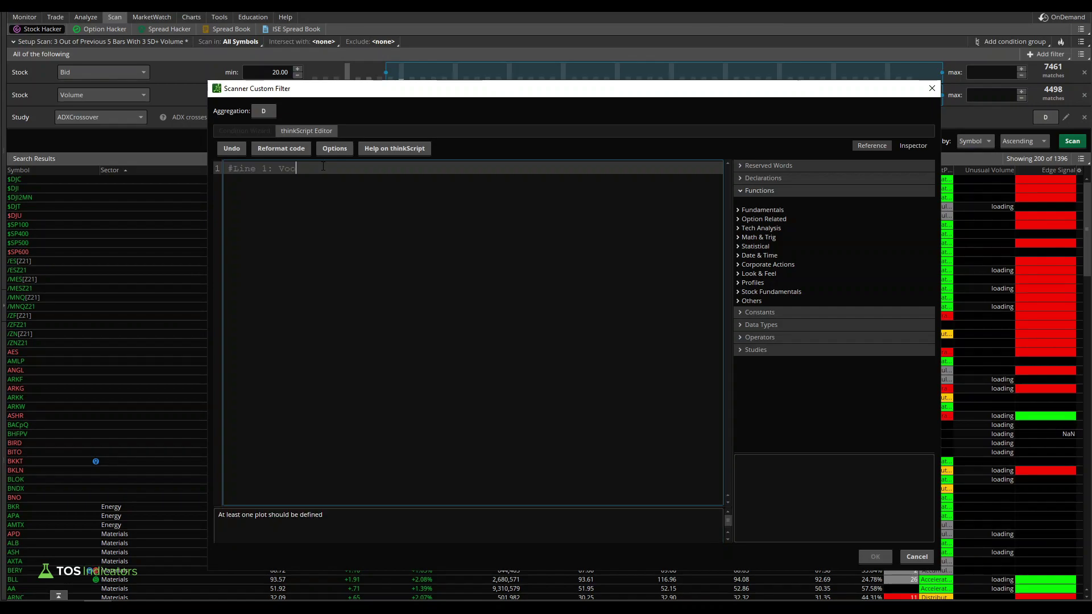
pyautogui.write('ume Boolean V')
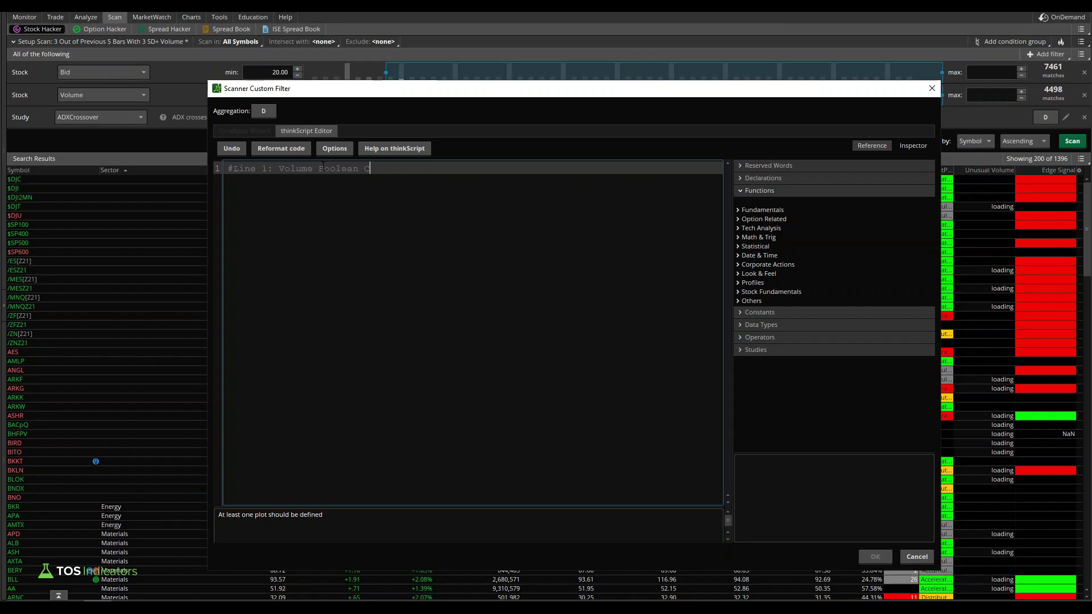
pyautogui.write('ariable which meas')
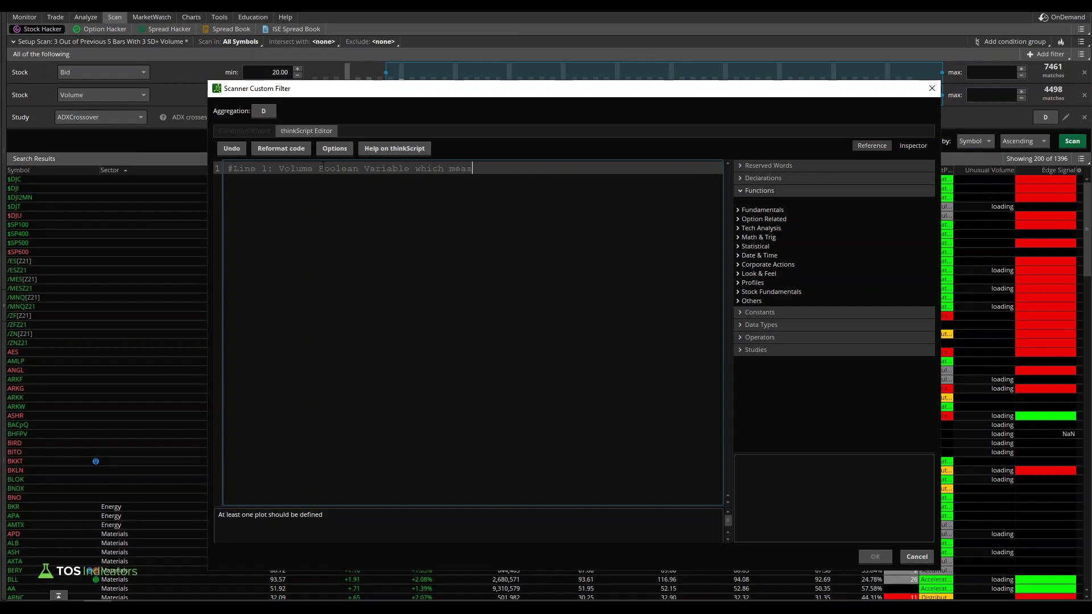
pyautogui.write('ures if our vo')
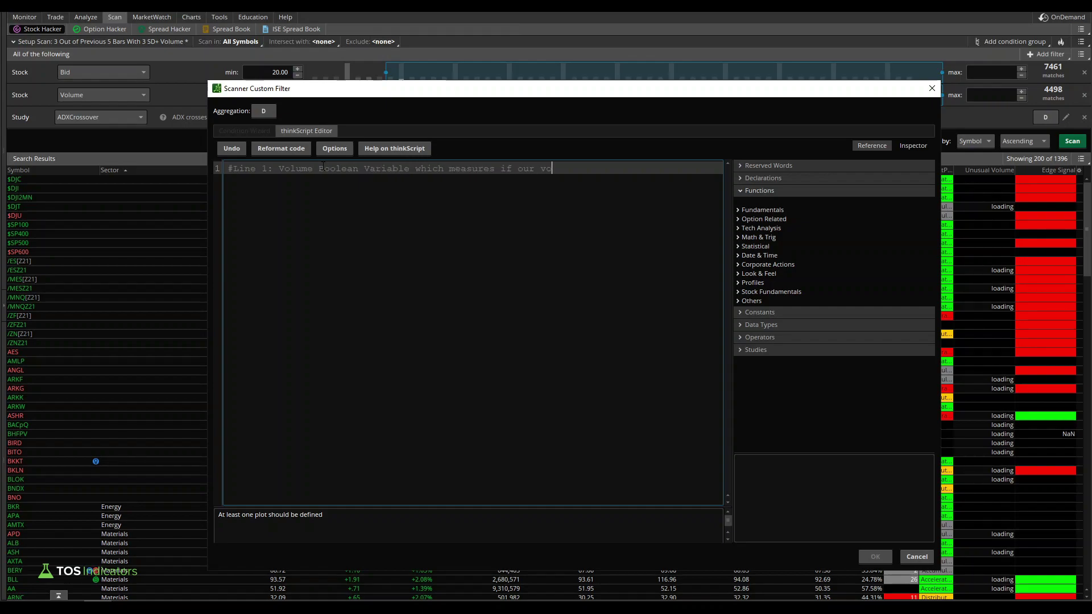
pyautogui.write('lume conditions are true')
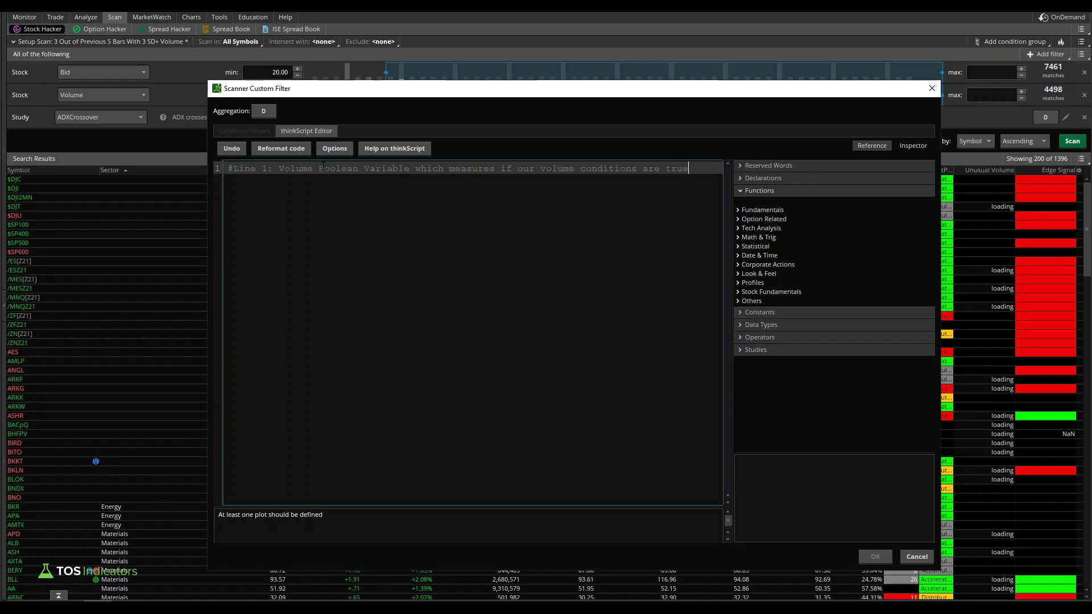
pyautogui.write(';')
pyautogui.press('Return')
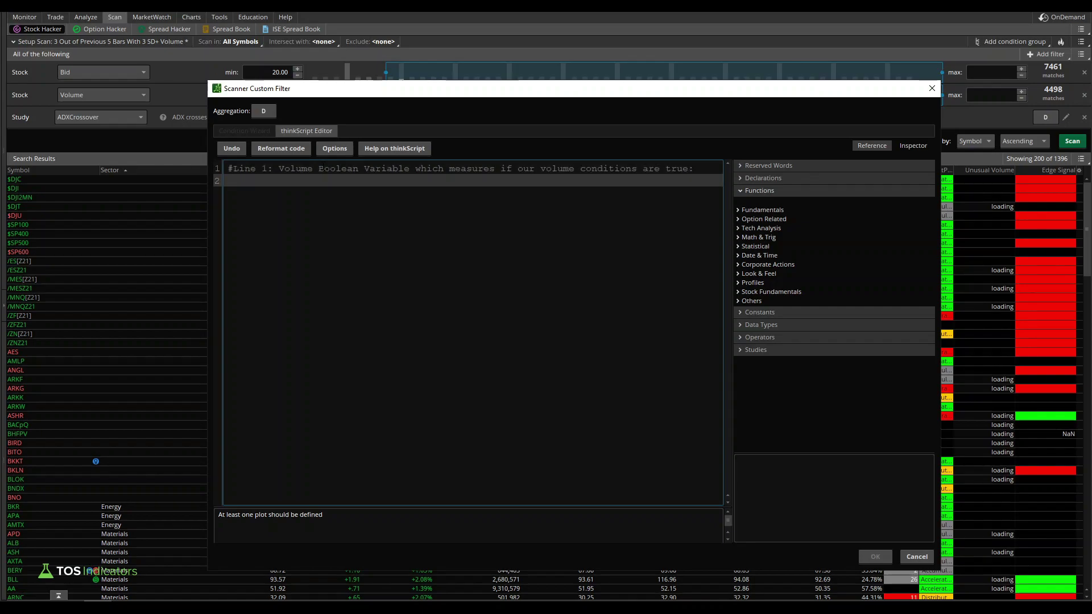
pyautogui.write('#1')
pyautogui.press('BackSpace')
pyautogui.write('Vol C')
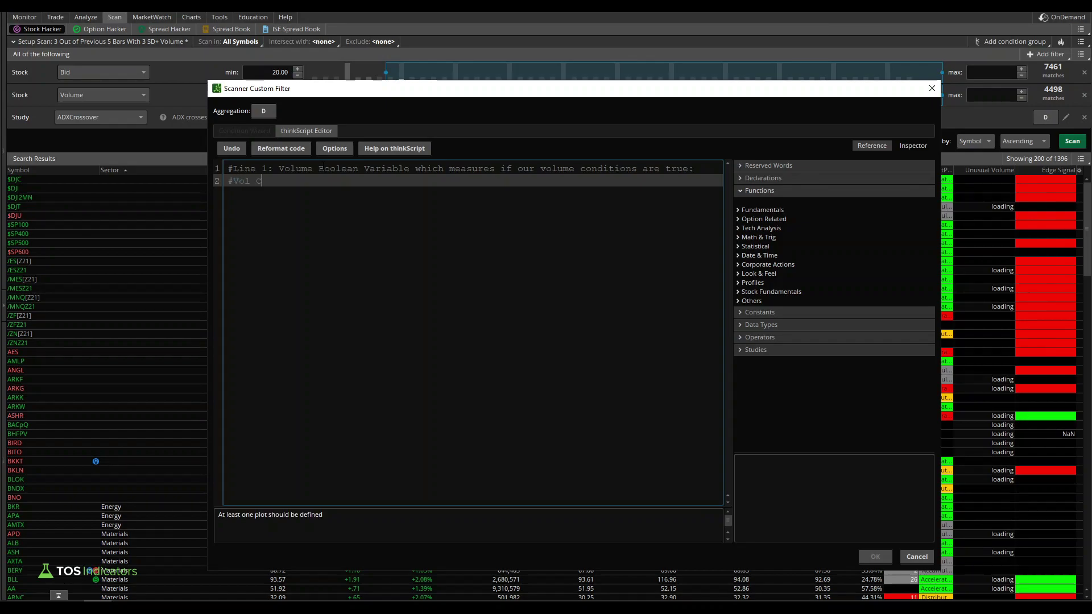
pyautogui.write('ondition #1: Volume > ')
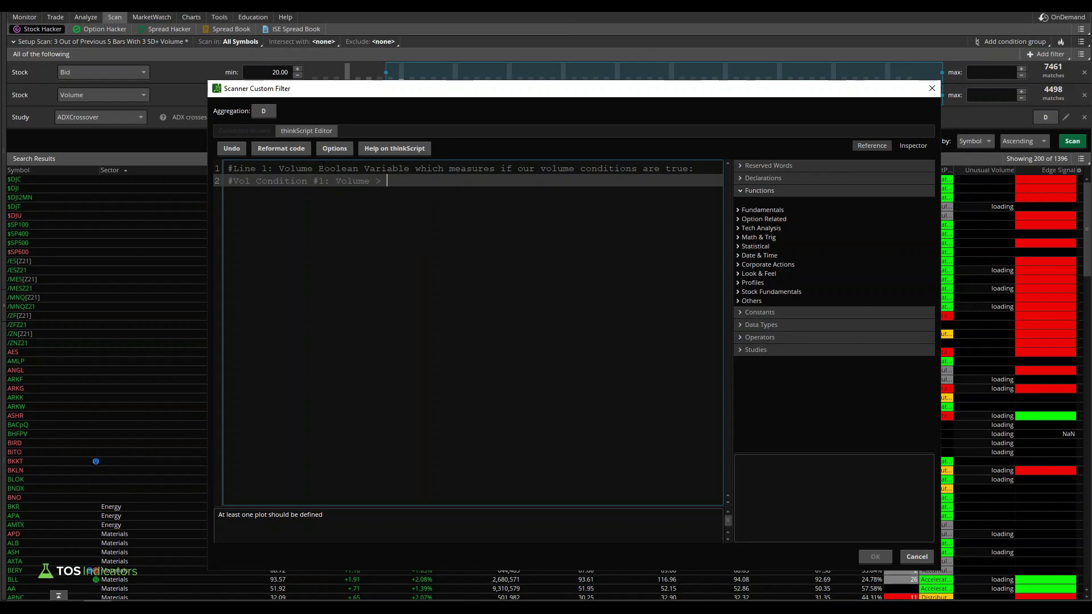
pyautogui.write('VolumgAvg')
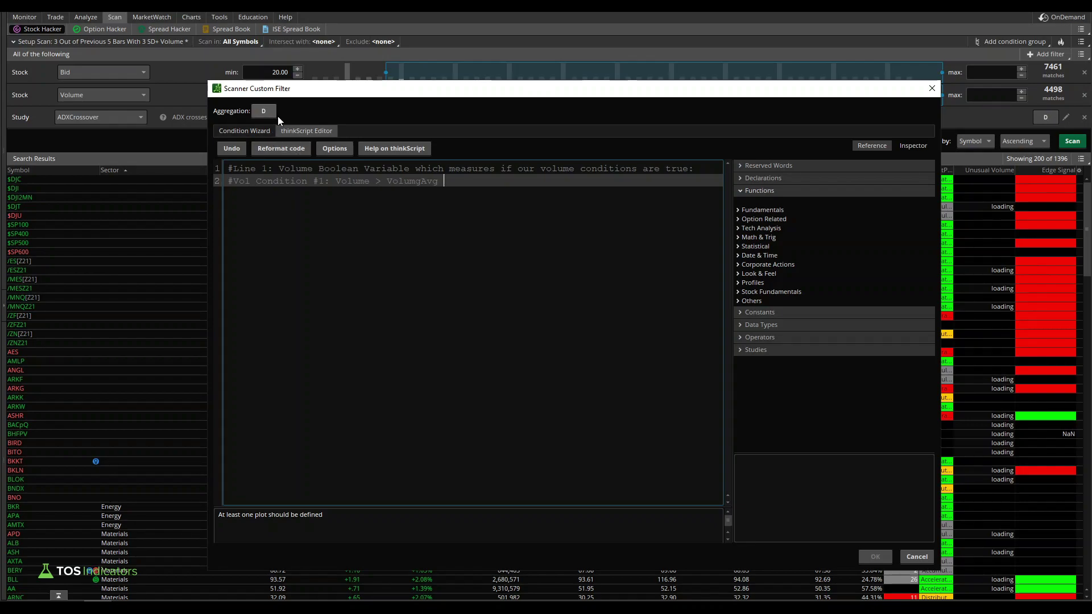
# Step: Add comments for Vol Condition #2 (Volume > Volume[1]) and #3 (Close vs Close[1] for bullish/bearish)
pyautogui.press('Return')
pyautogui.write('#')
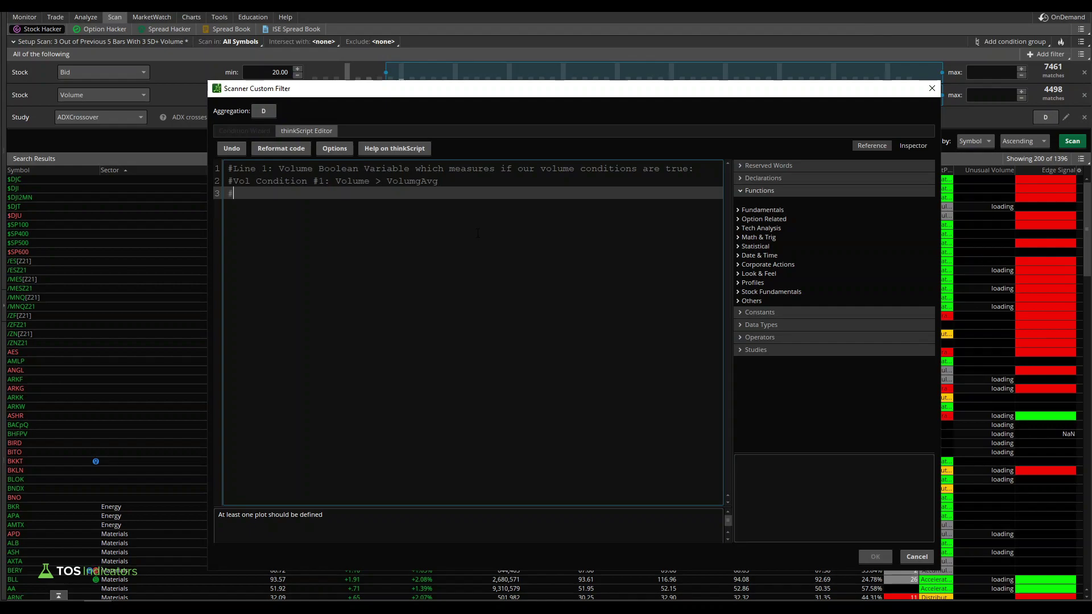
pyautogui.write('Vol Condition #2:')
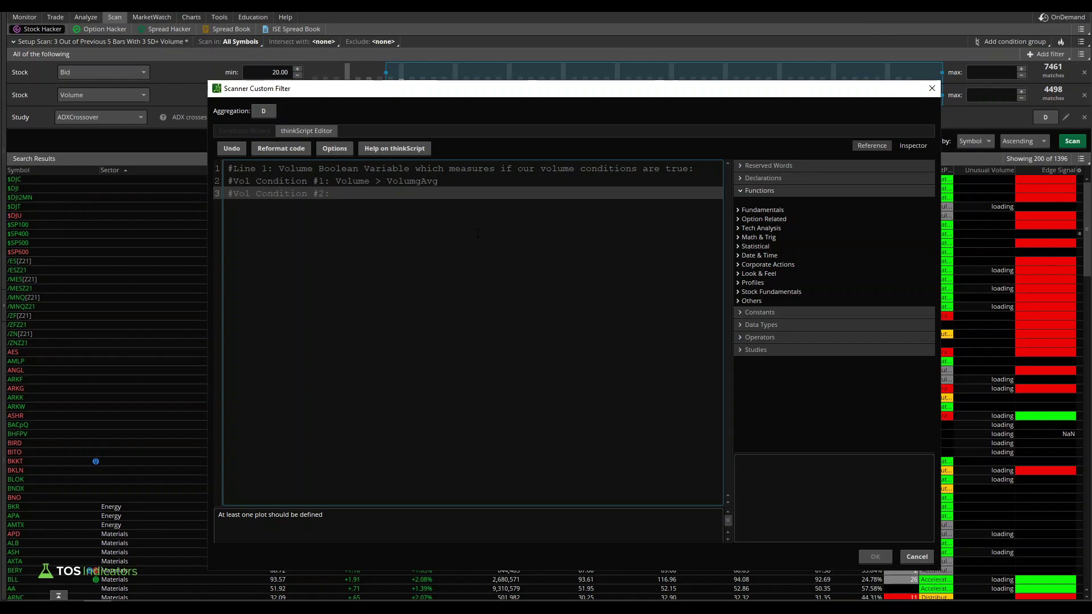
pyautogui.write(' Volume > Volume[1]')
pyautogui.moveTo(320, 358)
pyautogui.mouseDown()
pyautogui.moveTo(391, 336)
pyautogui.moveTo(419, 312)
pyautogui.moveTo(404, 306)
pyautogui.mouseUp()
pyautogui.press('Escape')
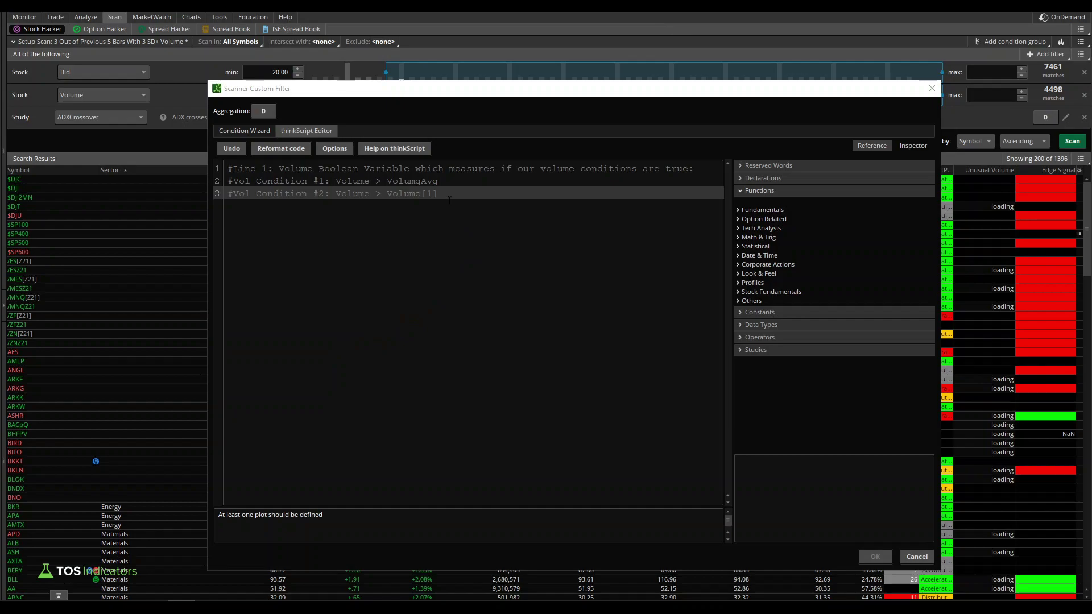
pyautogui.press('Return')
pyautogui.write('#Vo')
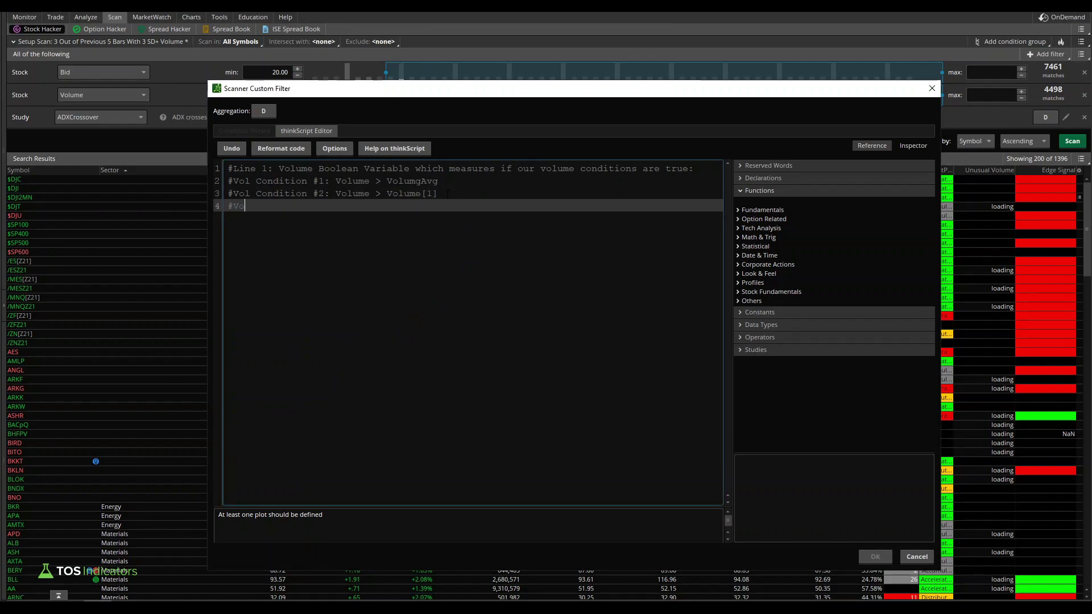
pyautogui.write('l Vondition #3:')
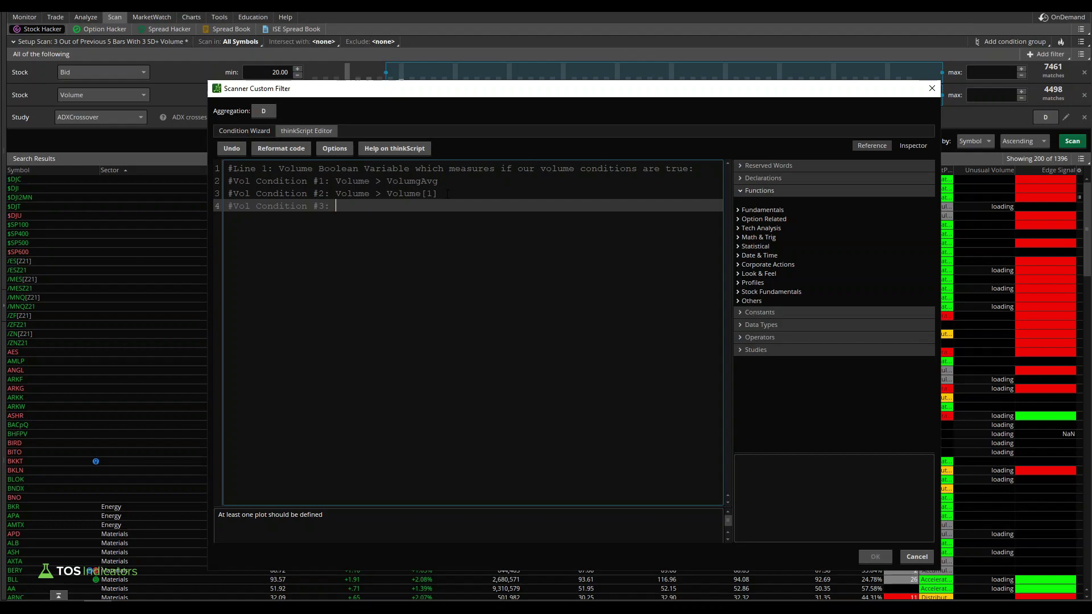
pyautogui.write('Close > Close[1] ')
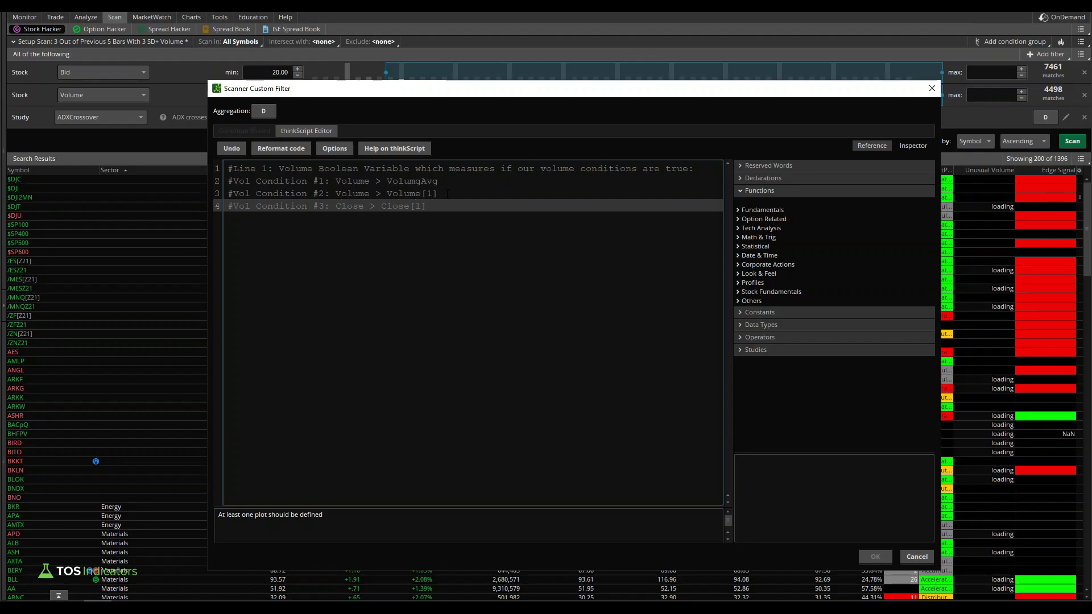
pyautogui.write('for Bullish;')
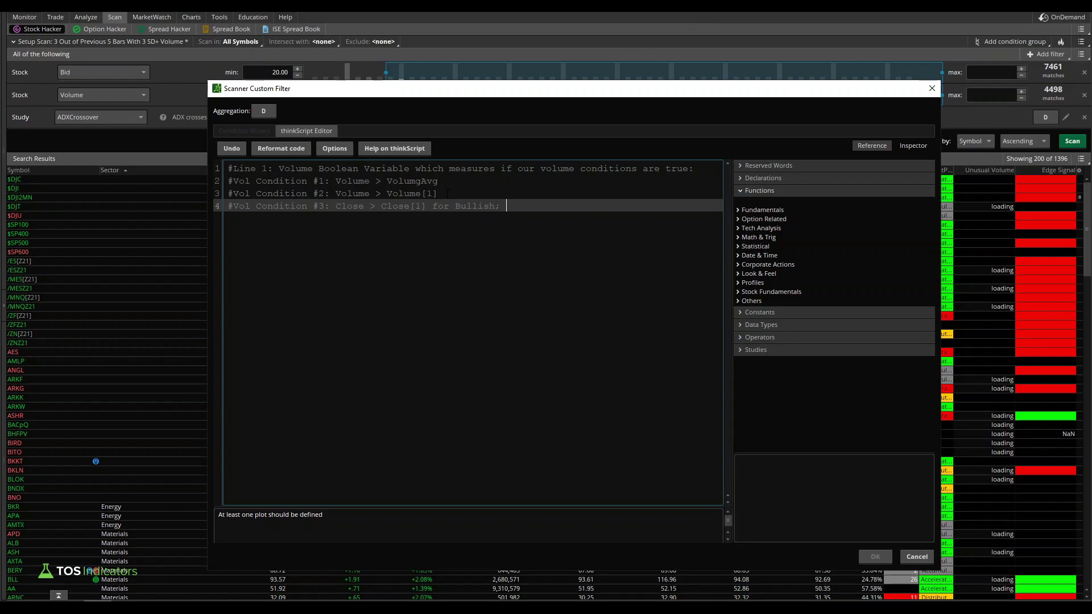
pyautogui.write(' Close < CLose[1] for Bearish')
pyautogui.press('Return')
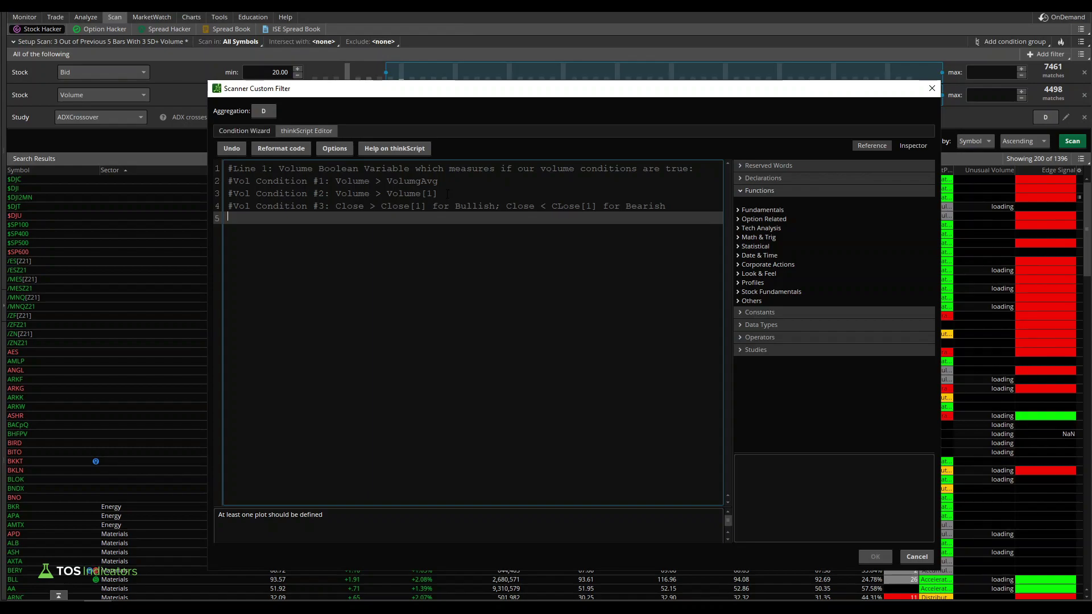
# Step: Type the #Line 2 comment about plotting when the boolean is true 3 consecutive bars using Sum
pyautogui.press('Return')
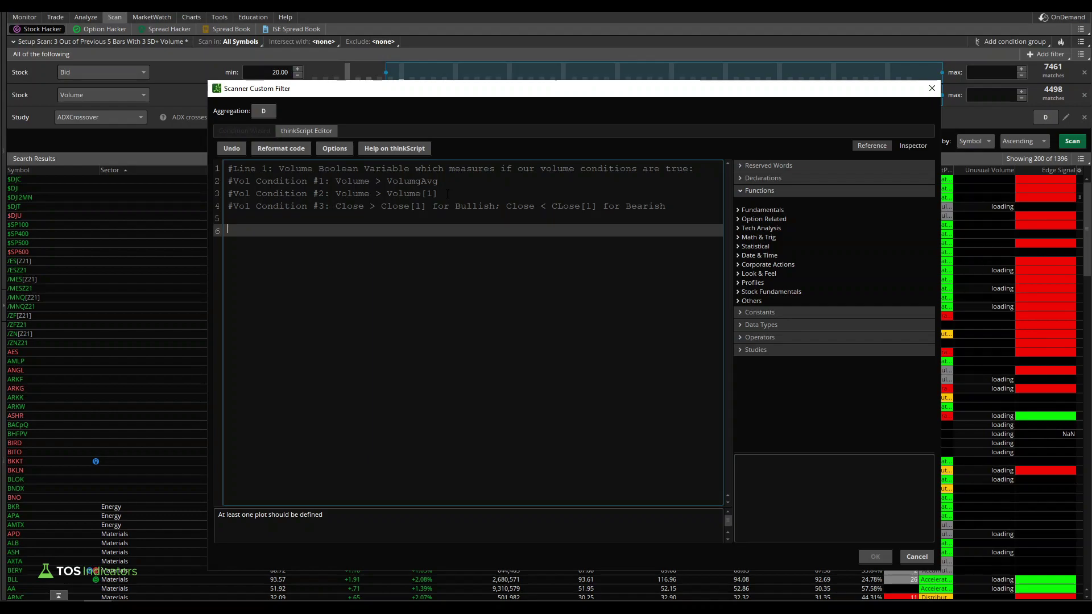
pyautogui.write('#Line 2: Plot')
pyautogui.press('BackSpace')
pyautogui.write('ting the output in which the abo')
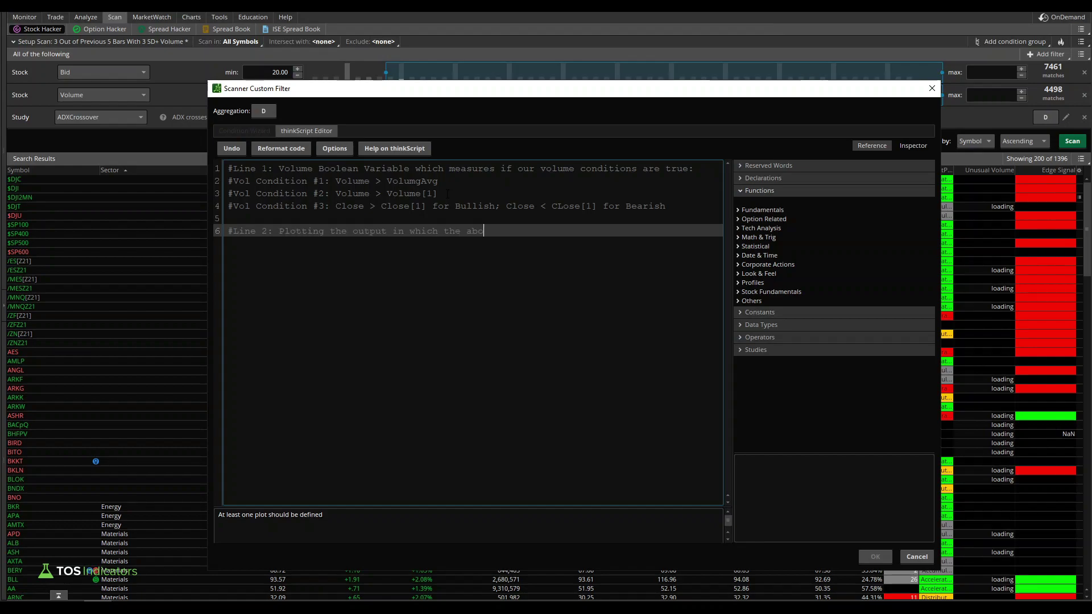
pyautogui.write('ve boolean variable is t')
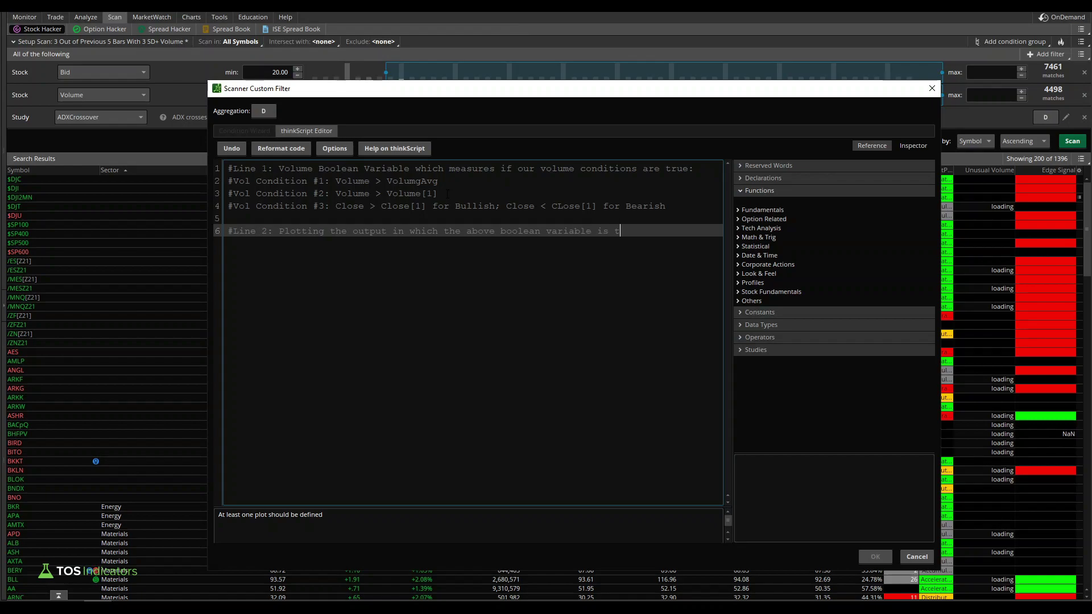
pyautogui.write('rue for 3 ')
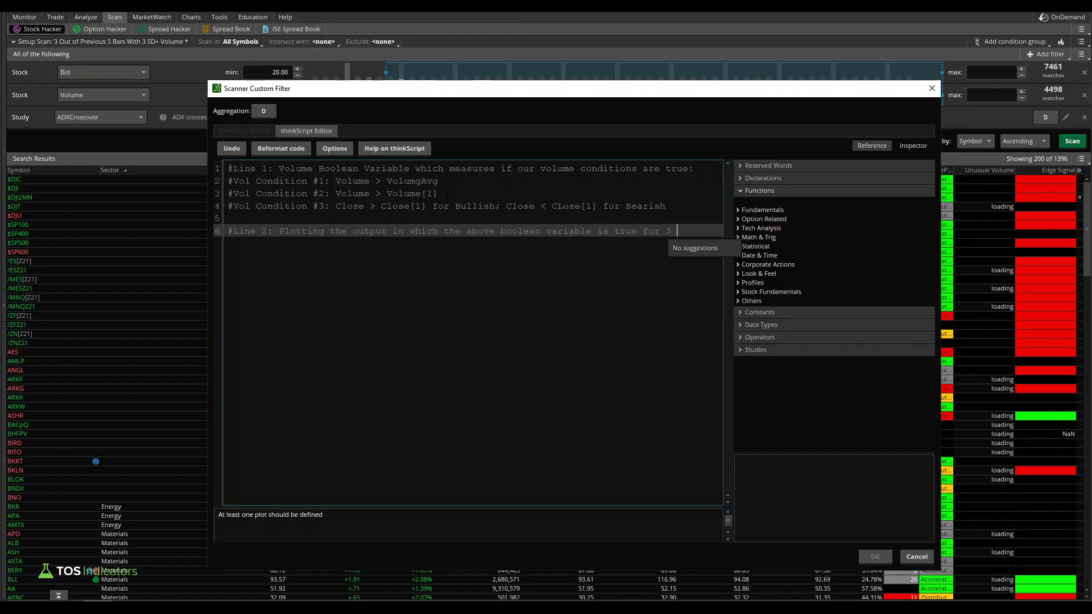
pyautogui.write('consectuvie')
pyautogui.press('BackSpace')
pyautogui.press('BackSpace')
pyautogui.press('BackSpace')
pyautogui.press('BackSpace')
pyautogui.press('BackSpace')
pyautogui.press('BackSpace')
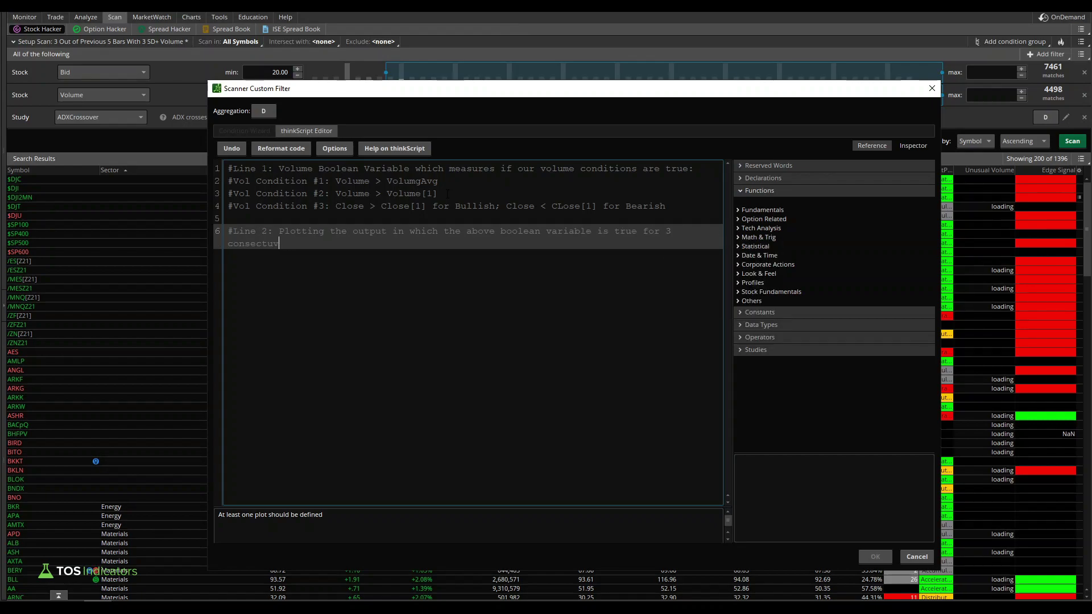
pyautogui.write("utive bars ina a row (we're going to be using th")
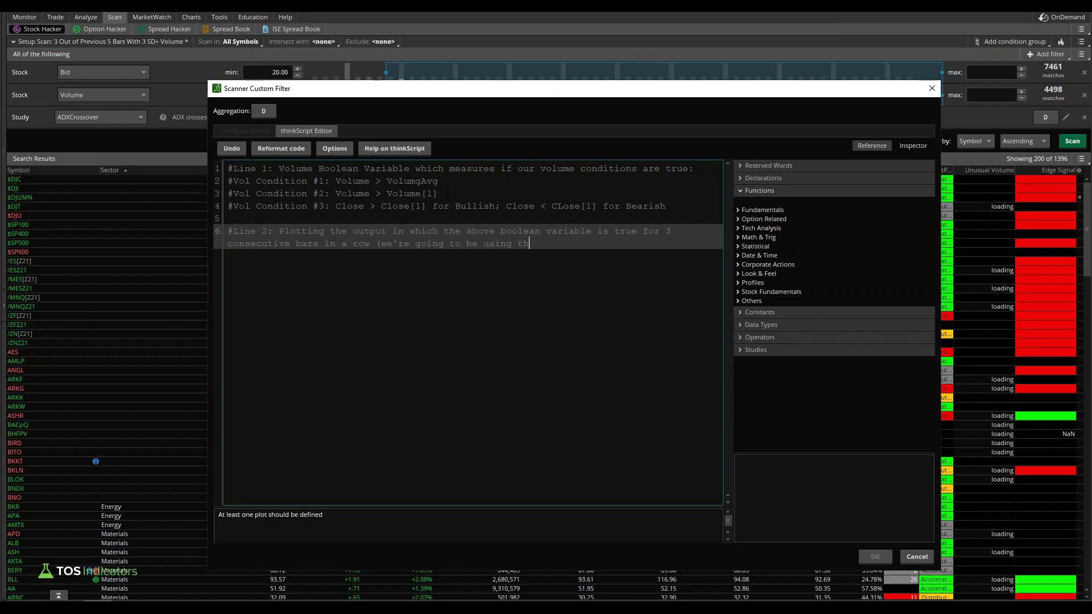
pyautogui.write('e Sum function)')
# Step: Insert blank lines after the condition #3 comment on line 4
pyautogui.press('Up')
pyautogui.press('Up')
pyautogui.press('Up')
pyautogui.press('Down')
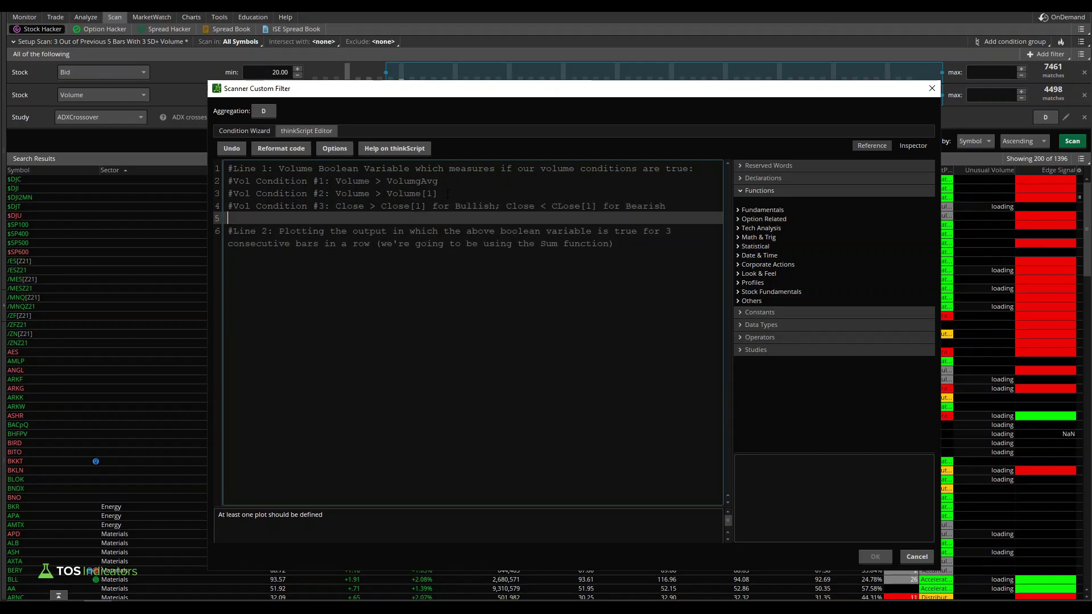
pyautogui.click(564, 207)
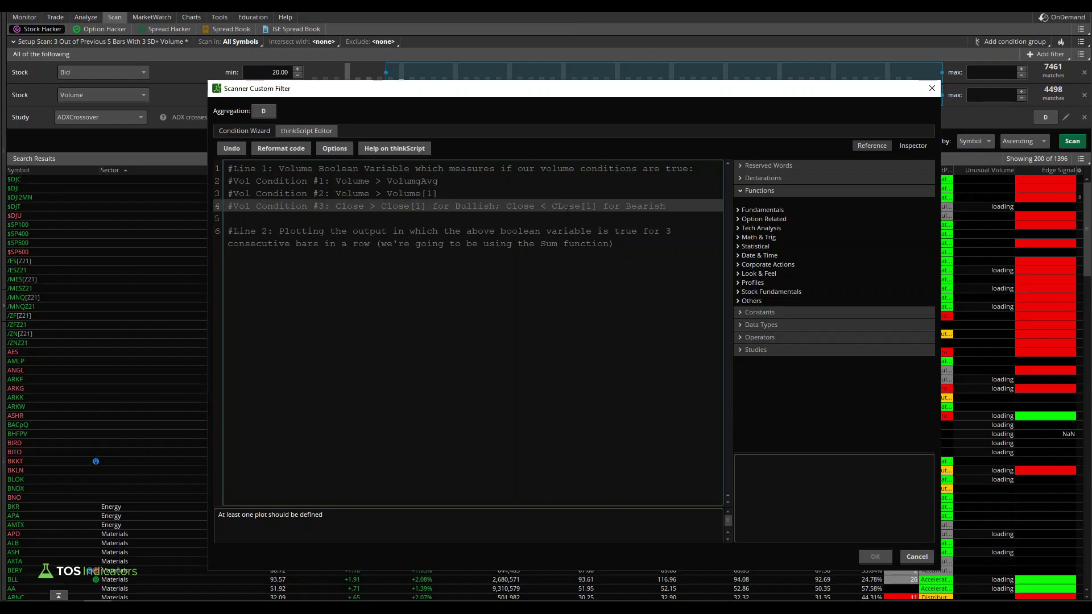
pyautogui.click(709, 205)
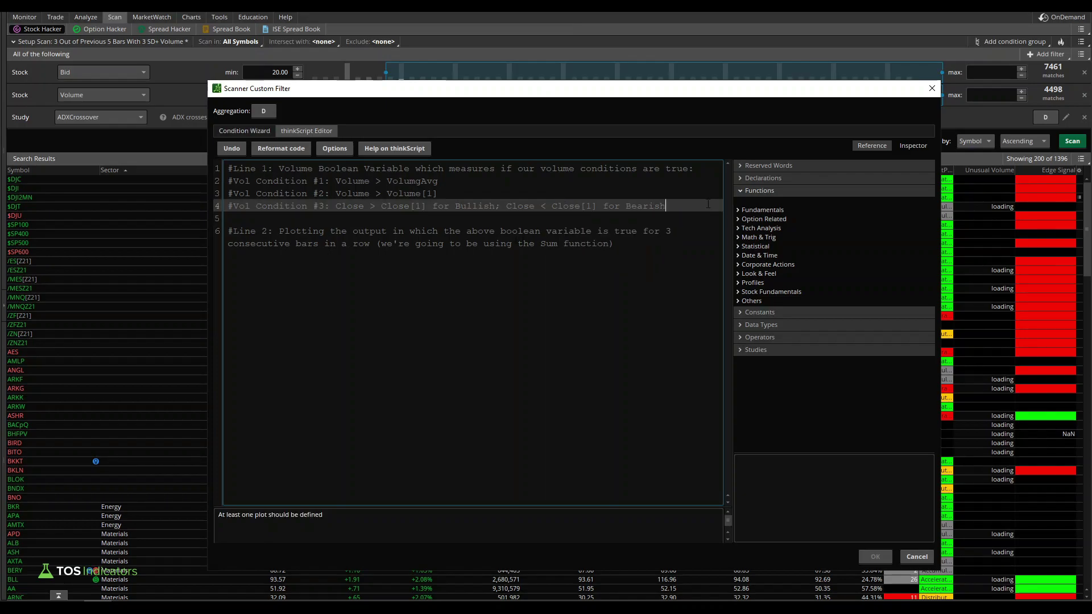
pyautogui.press('Return')
pyautogui.press('Return')
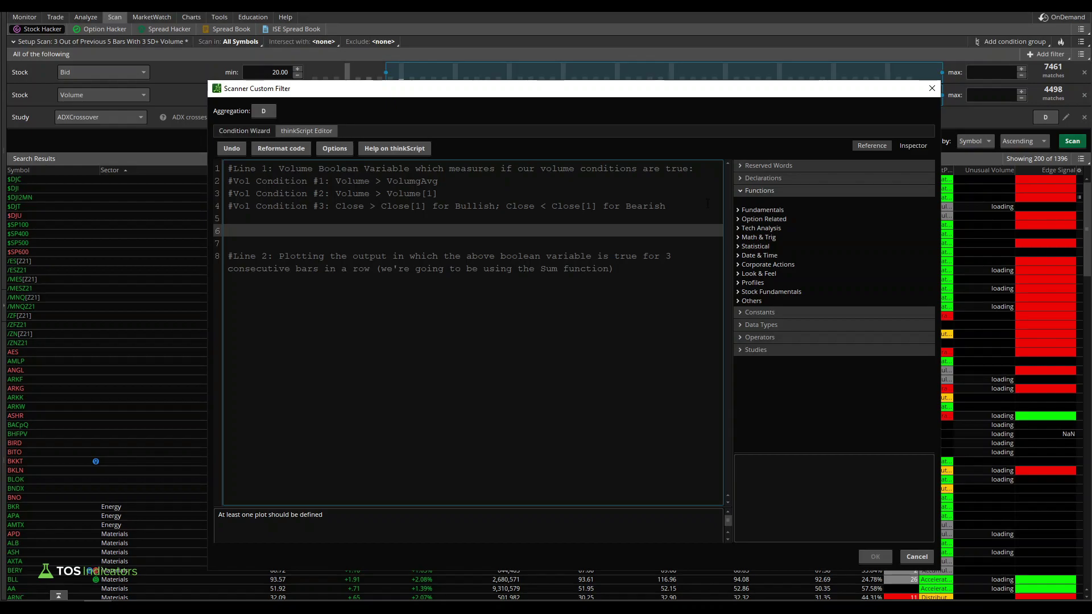
# Step: Write line 6 as def volumeCondition = VolumeAvg().Vol > VolumeAvg().VolAvg;
pyautogui.write('def volu')
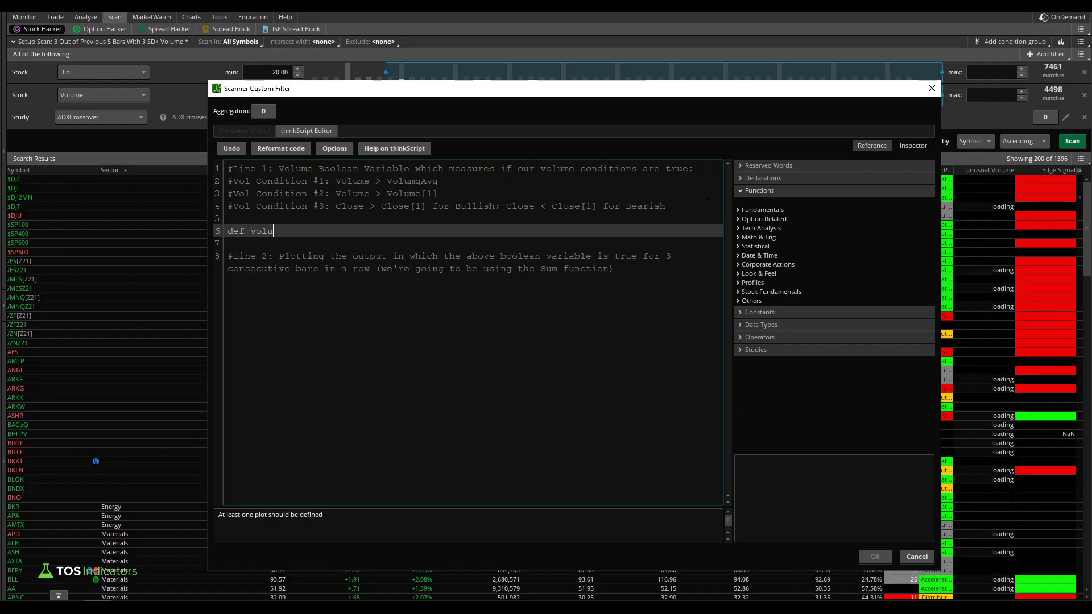
pyautogui.write('meCondition =')
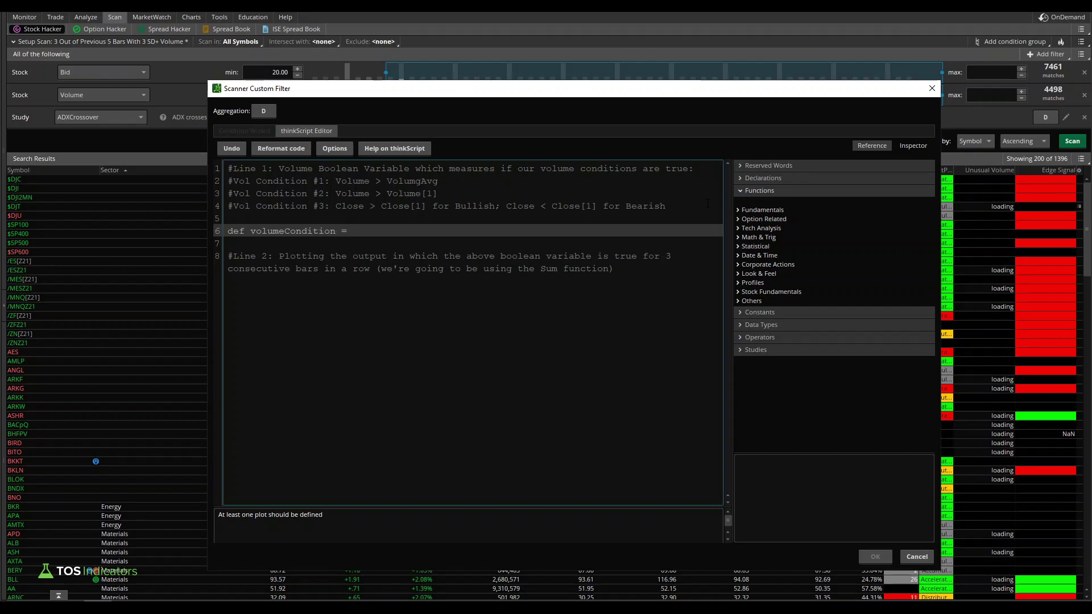
pyautogui.moveTo(443, 181); pyautogui.dragTo(342, 181)
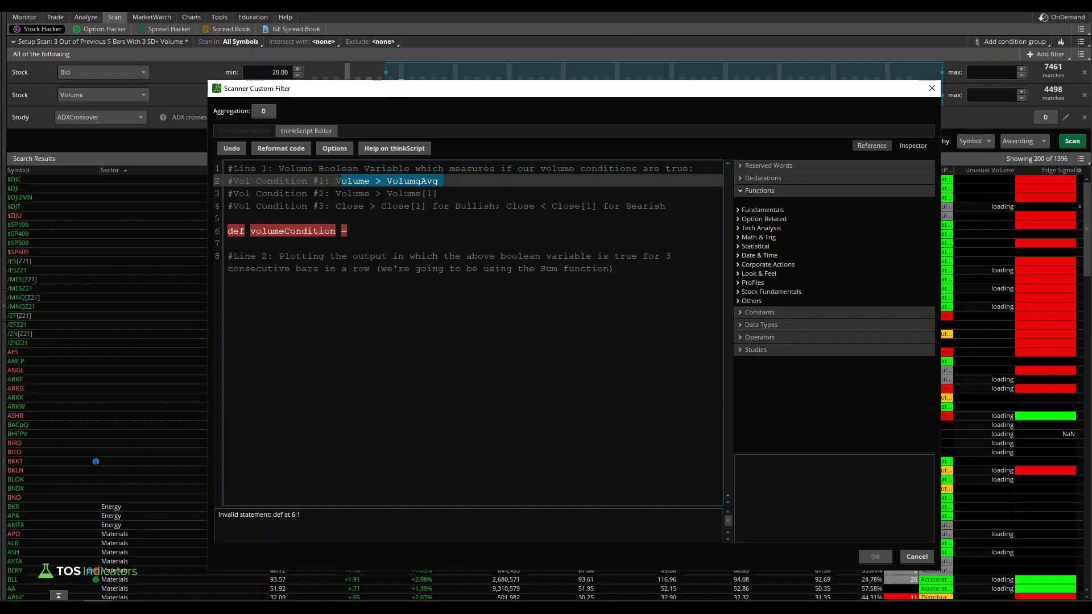
pyautogui.click(366, 229)
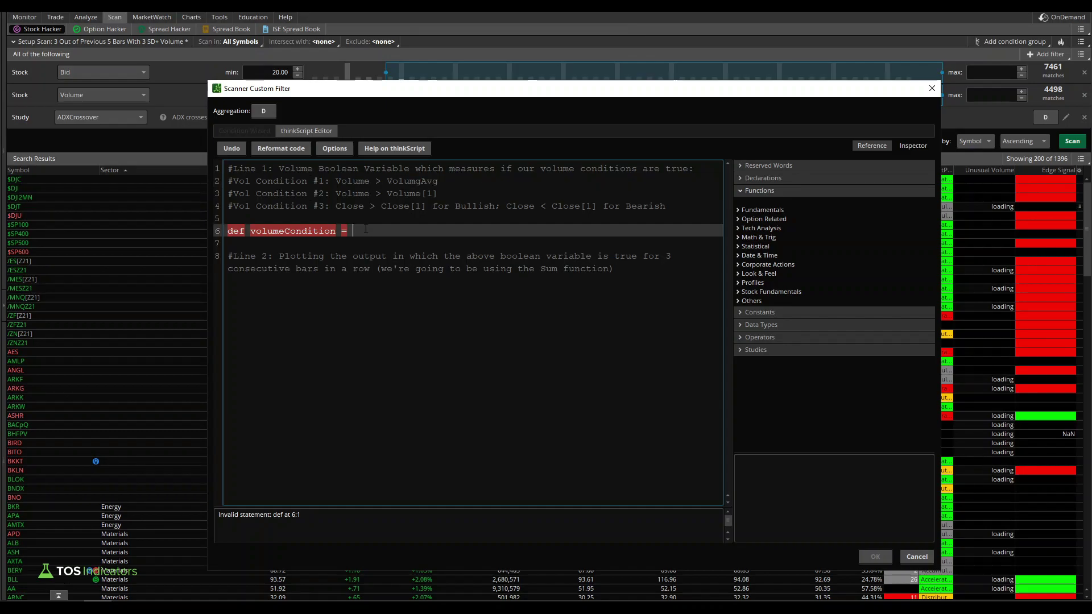
pyautogui.write('VolumeAvg')
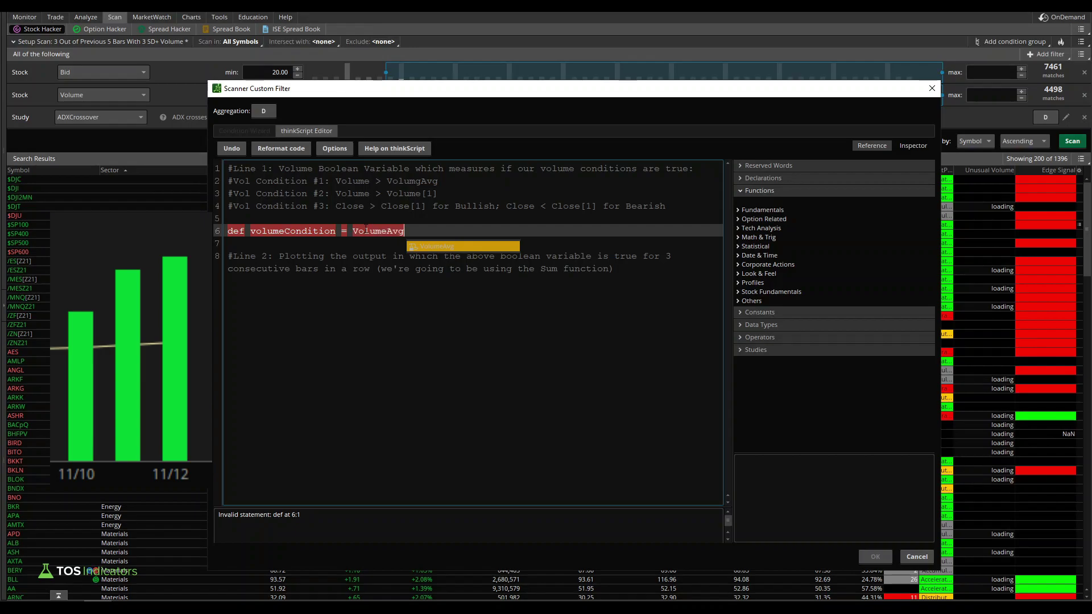
pyautogui.write('().')
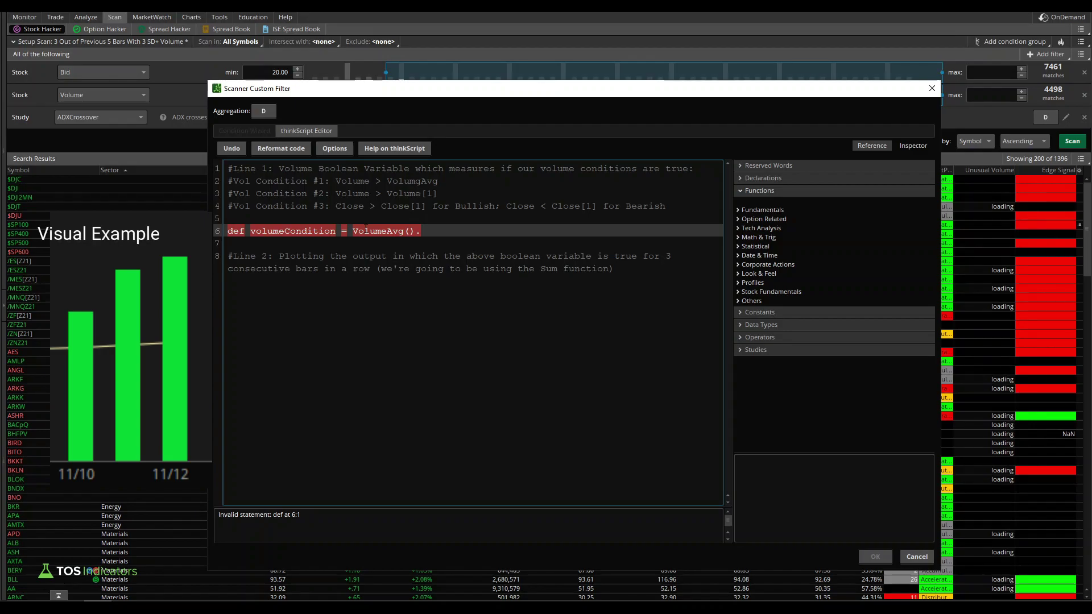
pyautogui.write('Vol ')
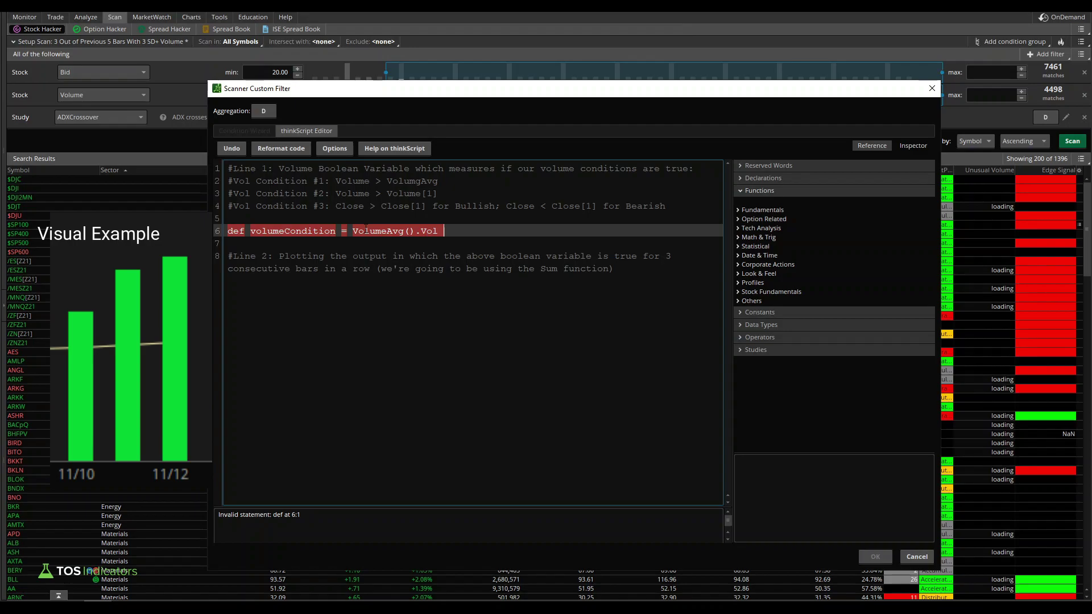
pyautogui.write('> VolumeAQv')
pyautogui.press('BackSpace')
pyautogui.write('g().Vol')
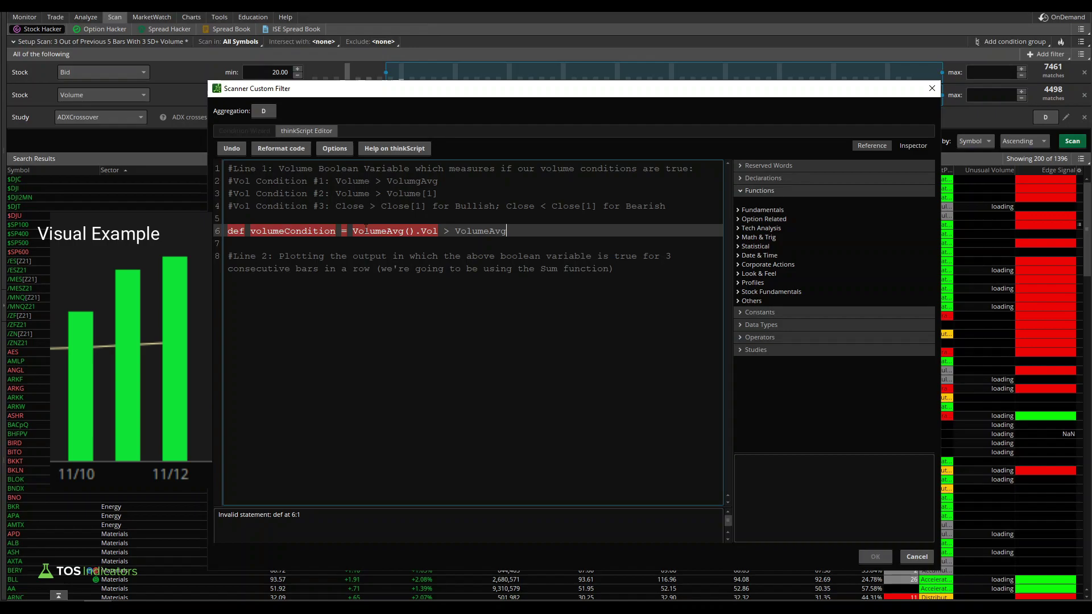
pyautogui.write('Avg')
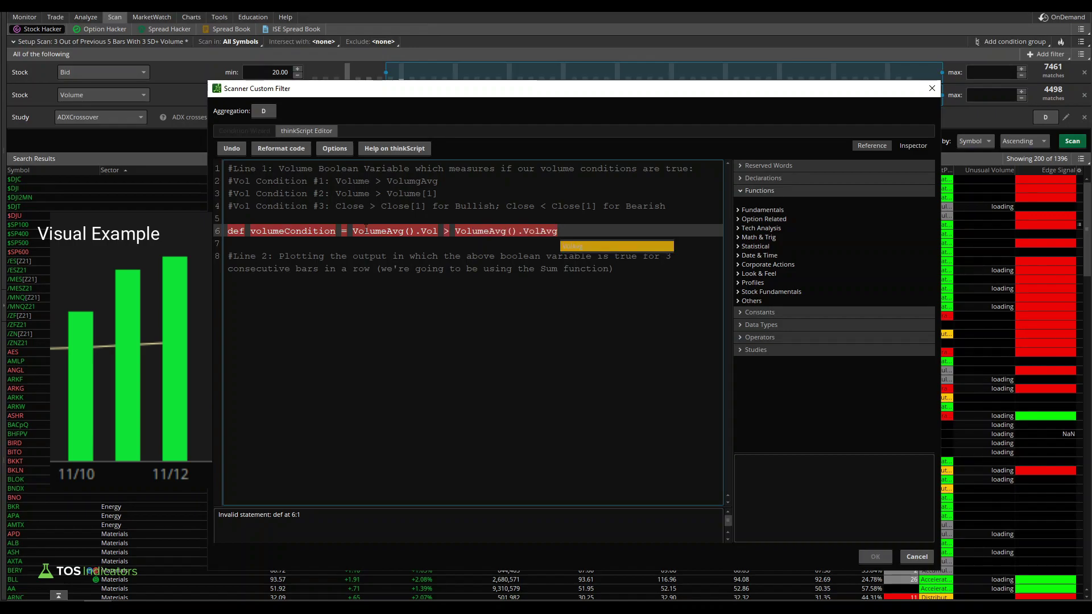
pyautogui.write(';')
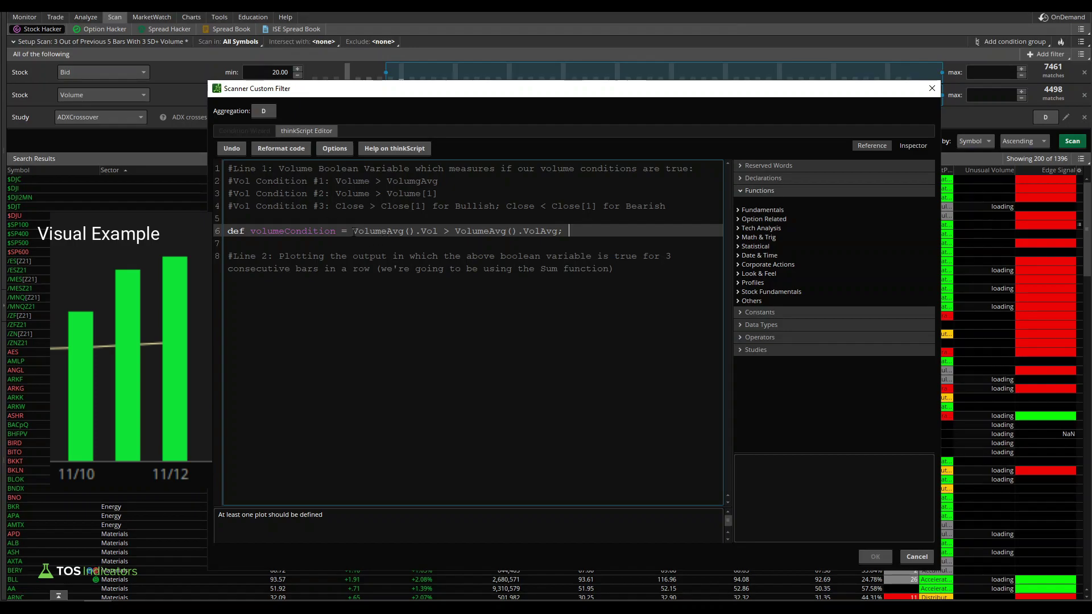
pyautogui.moveTo(352, 231); pyautogui.dragTo(565, 231)
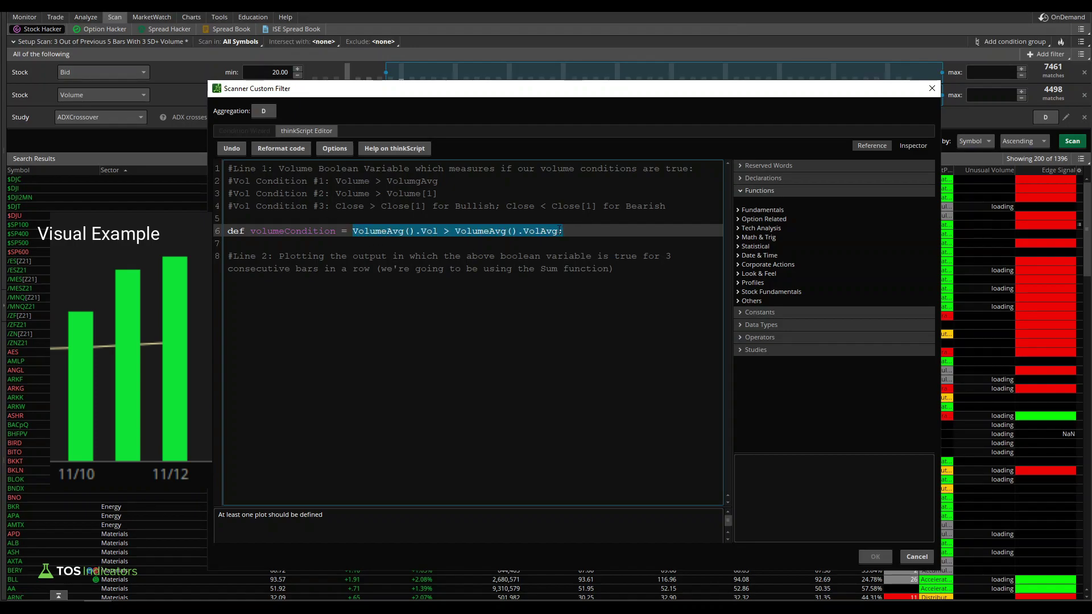
pyautogui.click(566, 232)
# Step: Append 'and VolumeAvg().Vol > VolumeAvg().Vol[1]' before the semicolon of volumeCondition
pyautogui.press('Left')
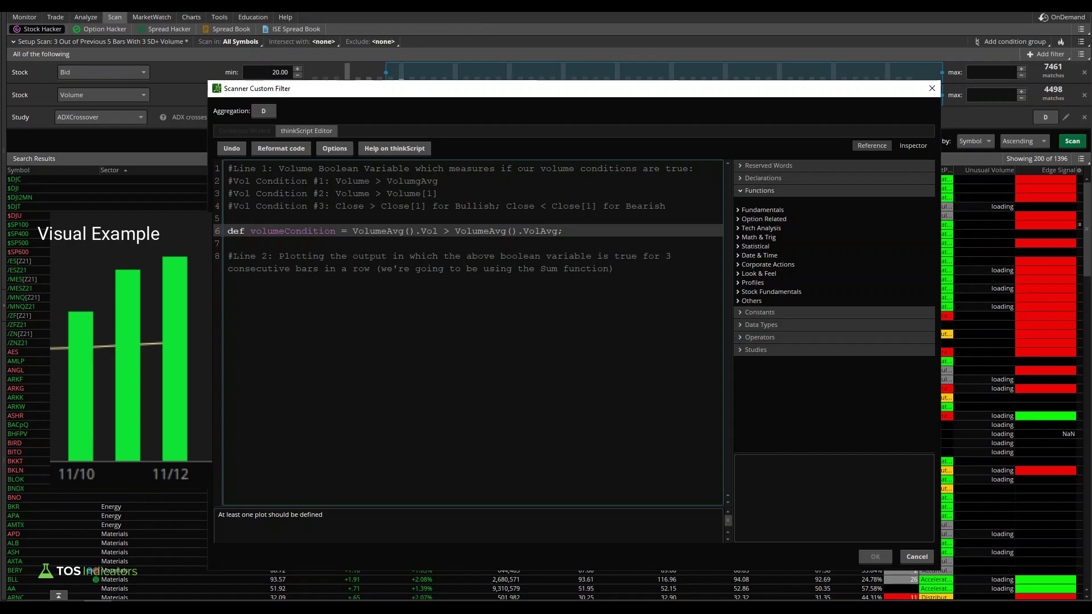
pyautogui.moveTo(341, 194); pyautogui.dragTo(424, 194)
pyautogui.click(443, 194)
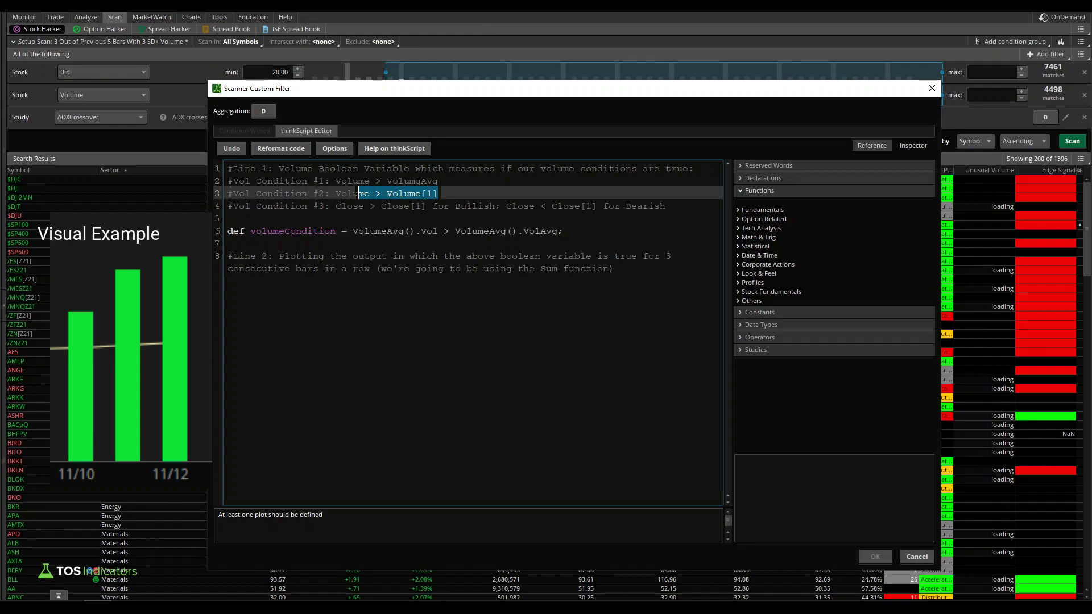
pyautogui.moveTo(359, 194); pyautogui.dragTo(341, 194)
pyautogui.click(553, 231)
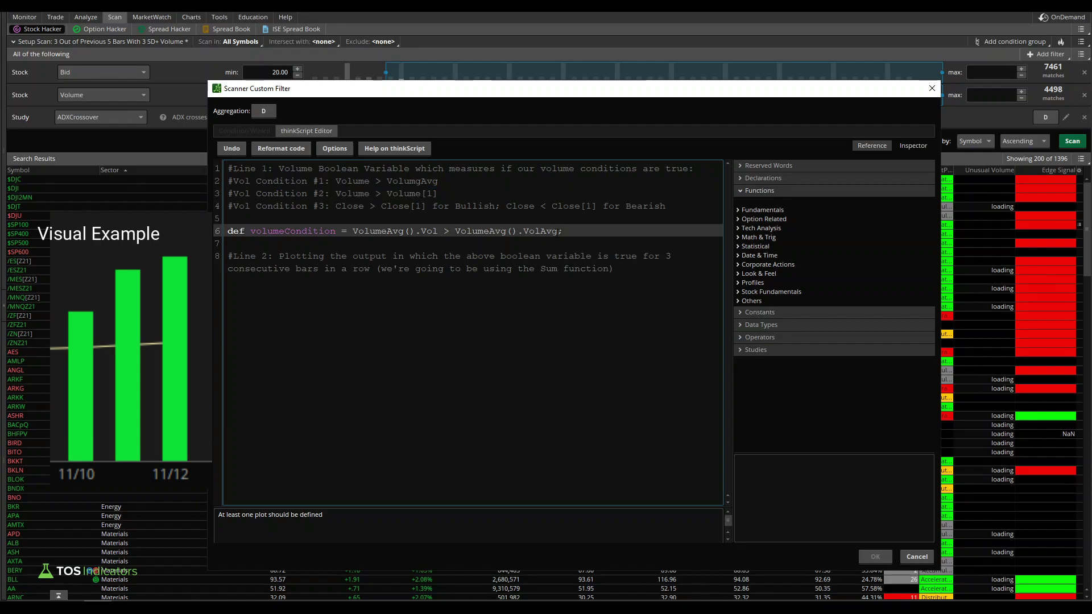
pyautogui.write('and VolumeA')
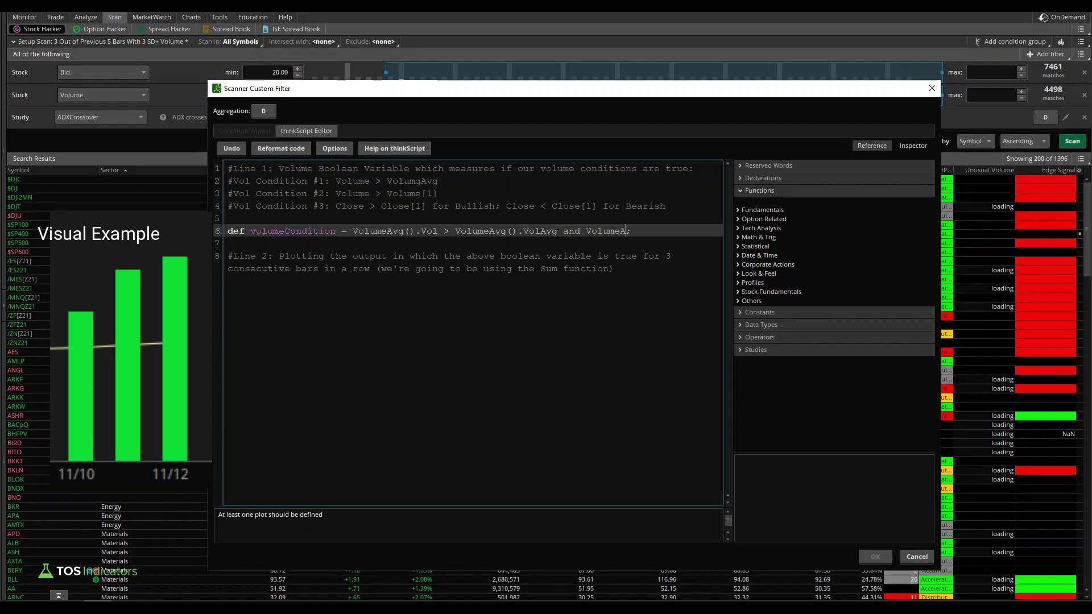
pyautogui.write('vg')
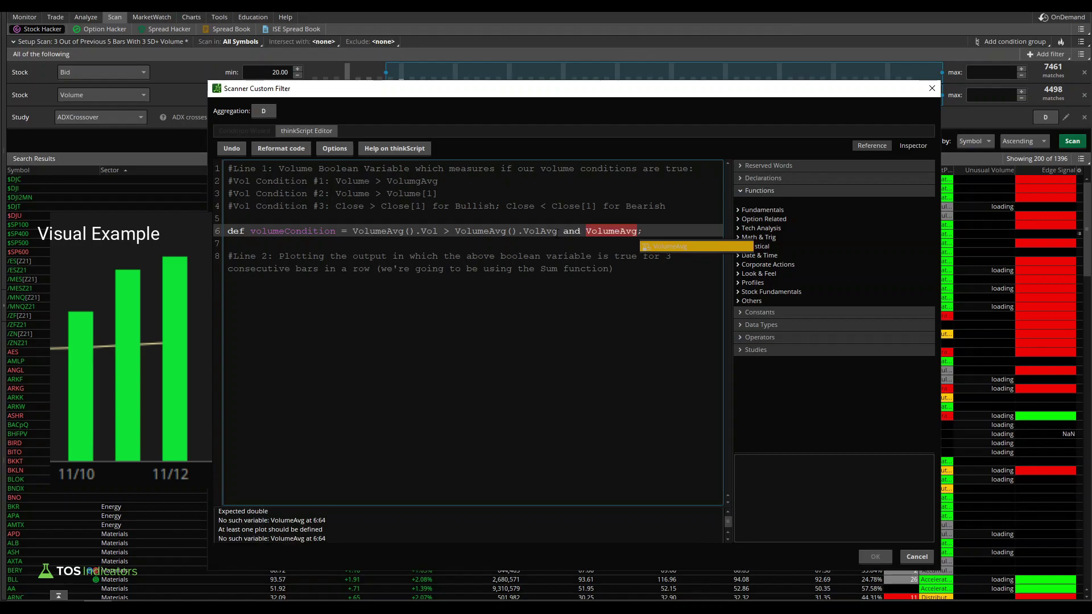
pyautogui.write('().')
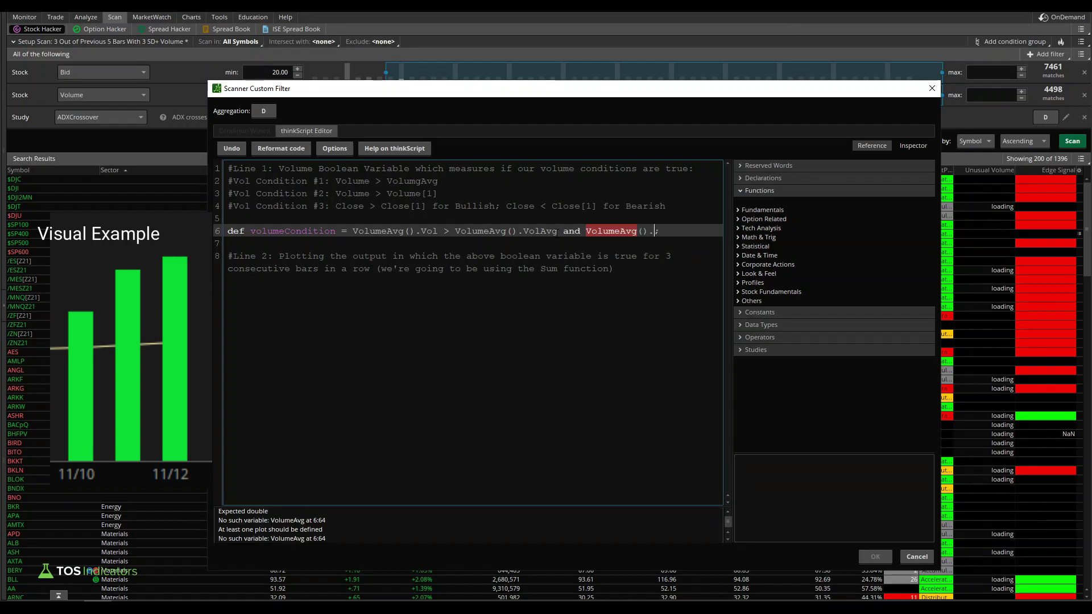
pyautogui.write('Vol > Volum')
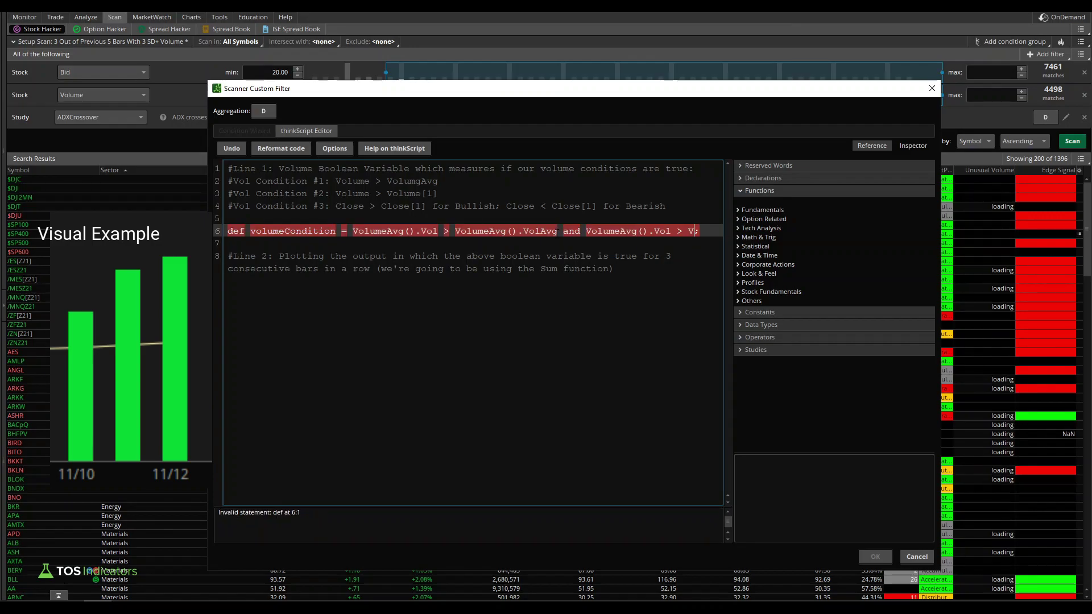
pyautogui.write('eAvg()')
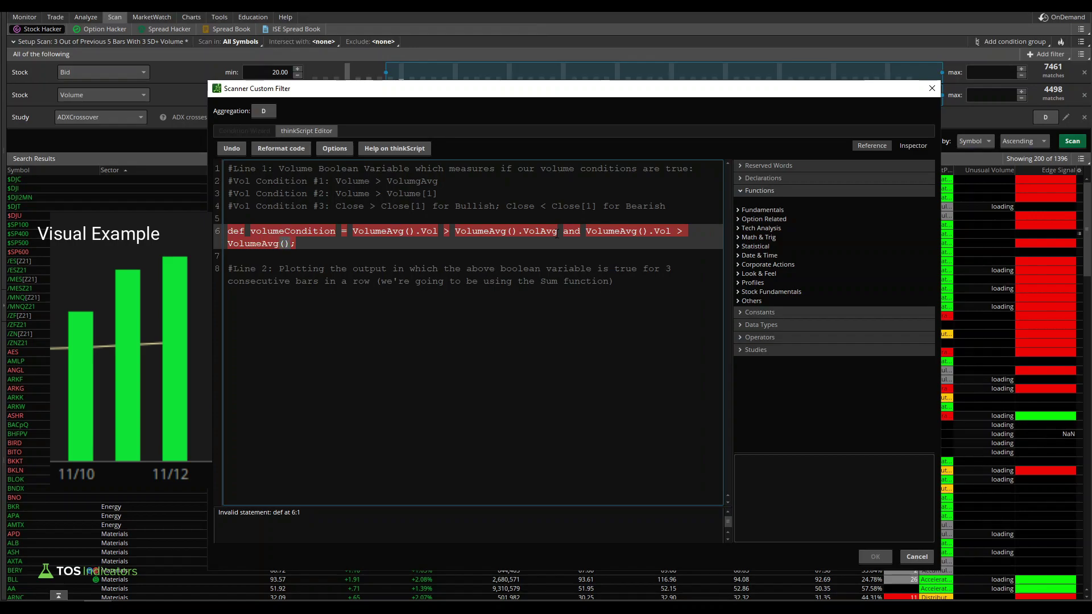
pyautogui.write('.Vol[1]')
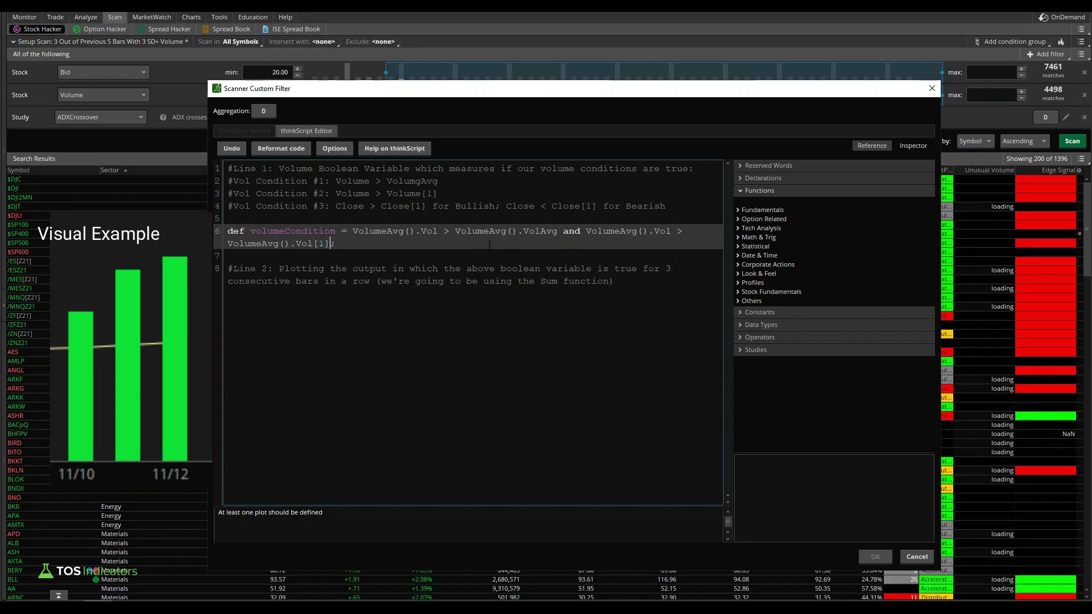
pyautogui.moveTo(353, 231); pyautogui.dragTo(558, 231)
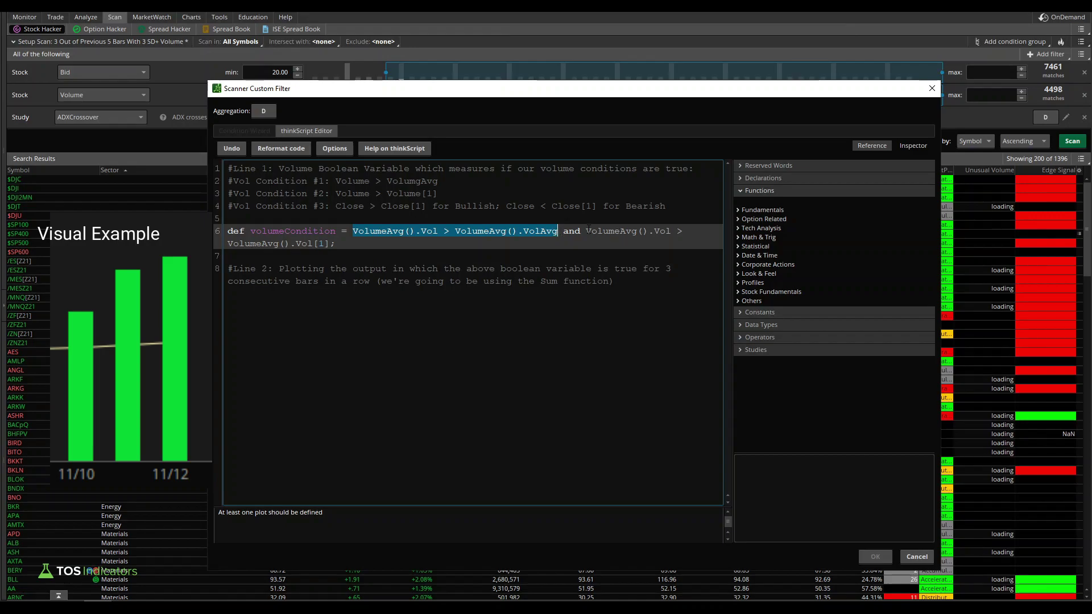
pyautogui.moveTo(586, 231); pyautogui.dragTo(698, 229)
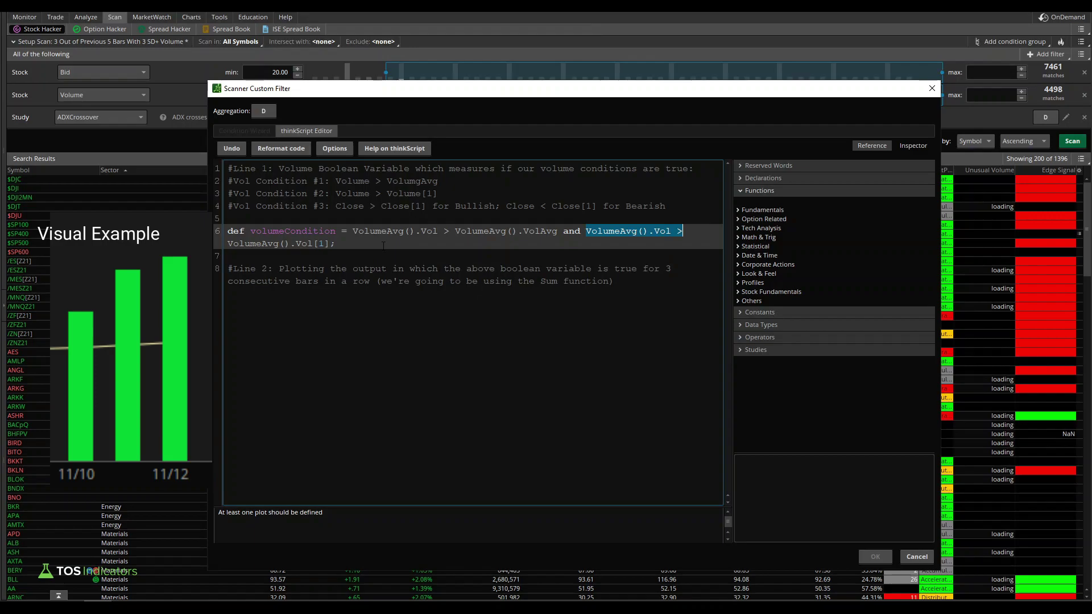
pyautogui.click(378, 240)
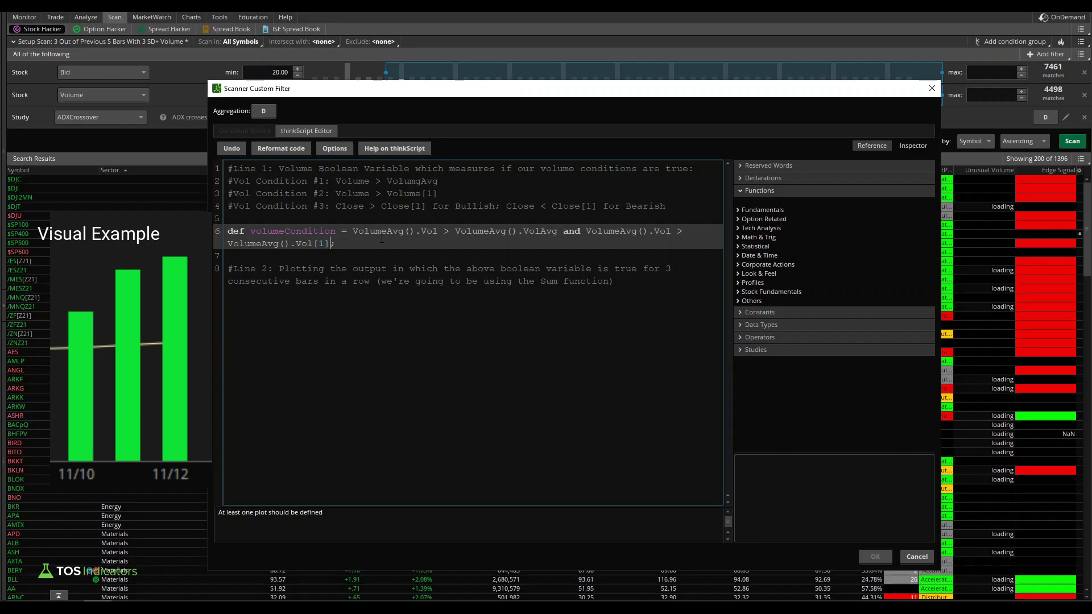
# Step: Add 'and close > close[1]' to the volumeCondition definition
pyautogui.write('and close ')
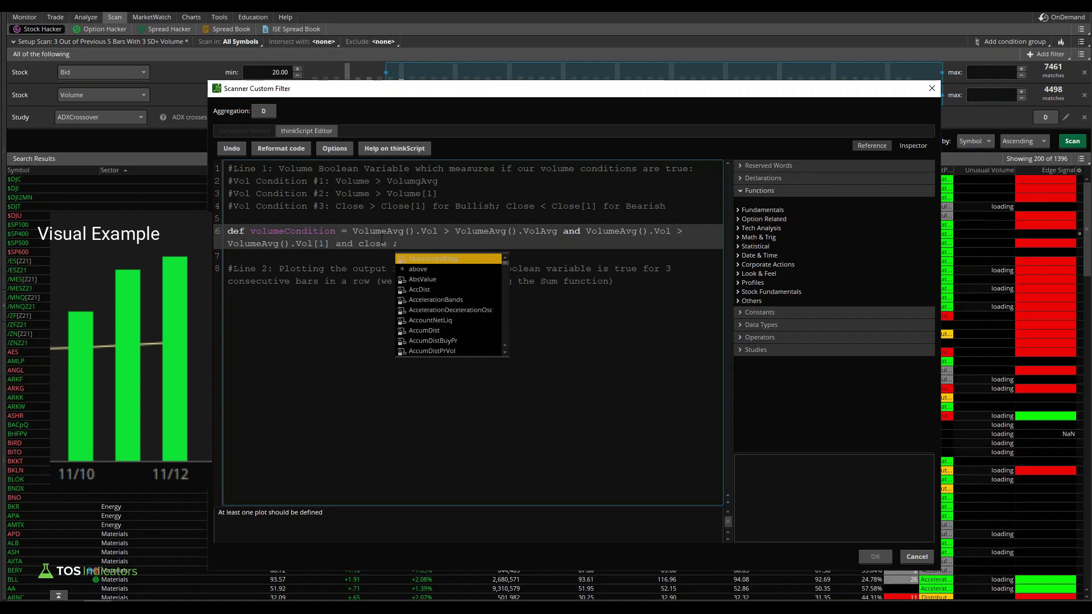
pyautogui.write('> close[1]')
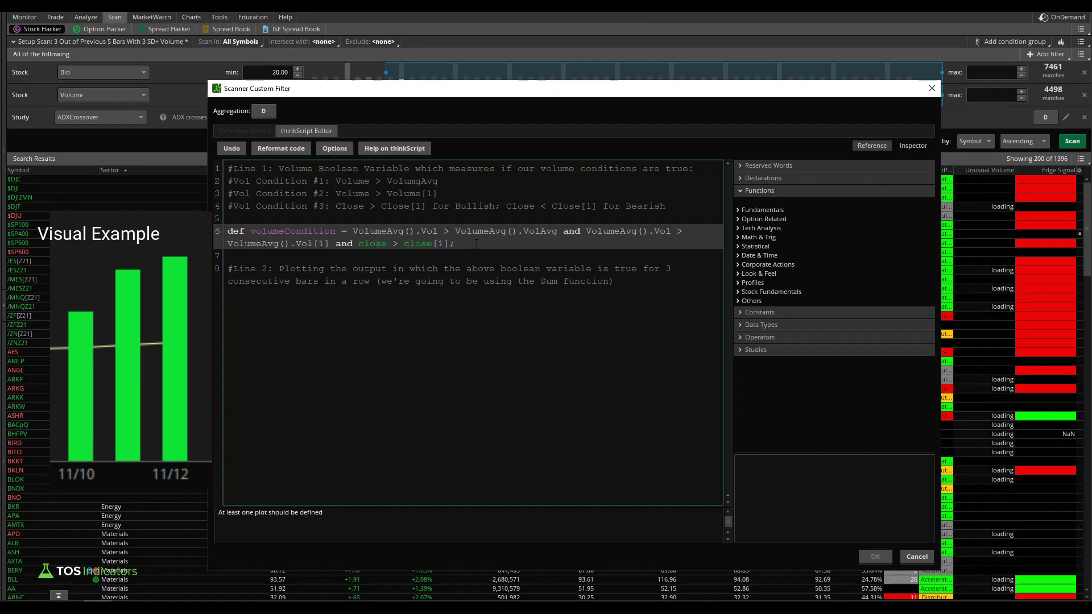
pyautogui.moveTo(480, 244); pyautogui.dragTo(227, 231)
pyautogui.click(491, 251)
pyautogui.click(396, 244)
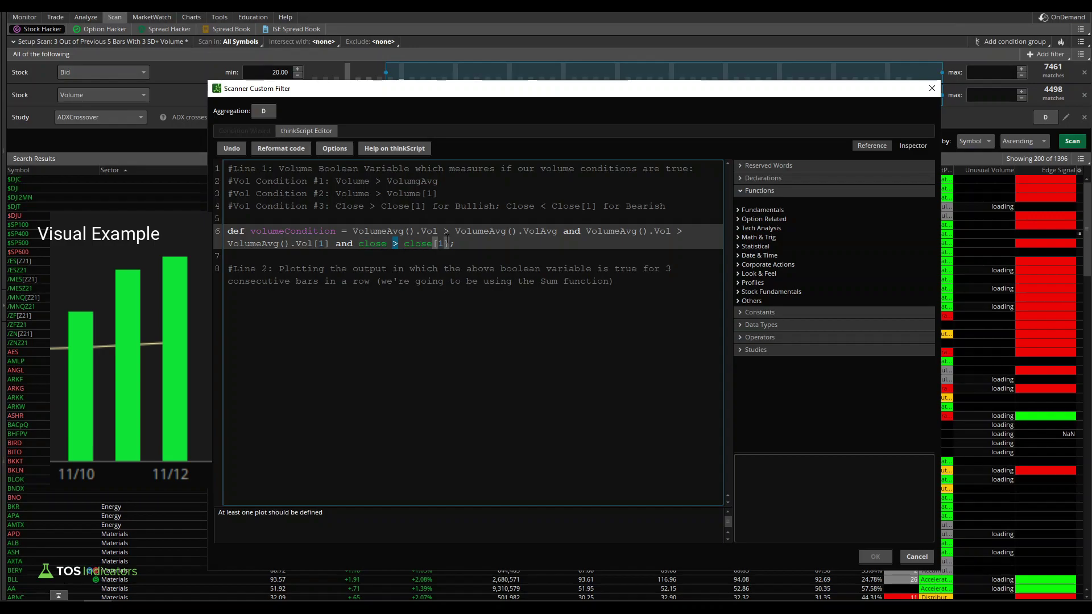
pyautogui.click(614, 280)
# Step: Add line 10: plot signal = Sum(volumeCondition, 3) == 3;
pyautogui.press('Return')
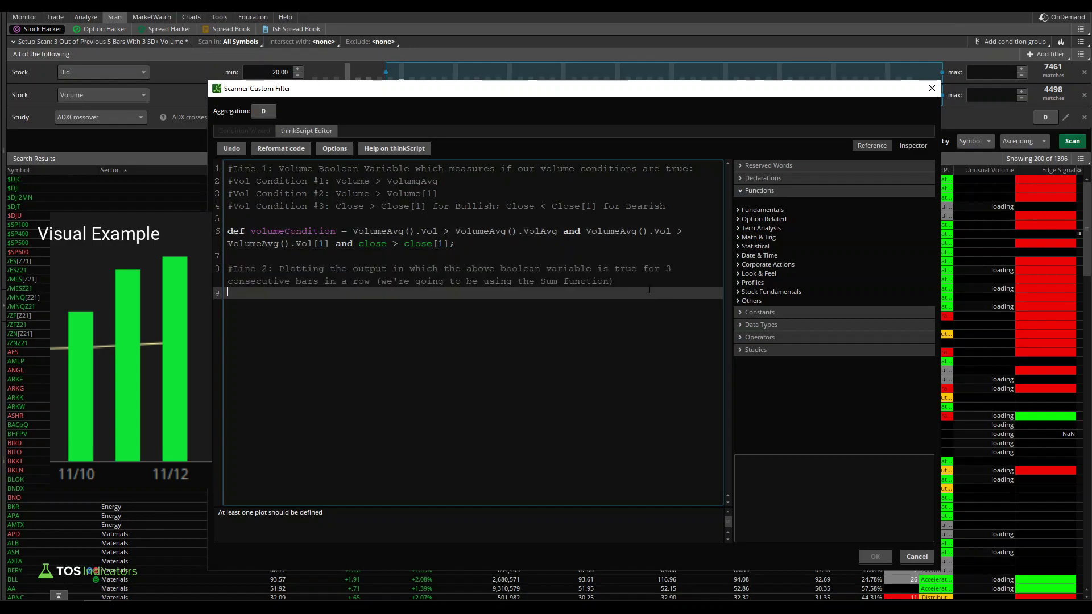
pyautogui.press('Return')
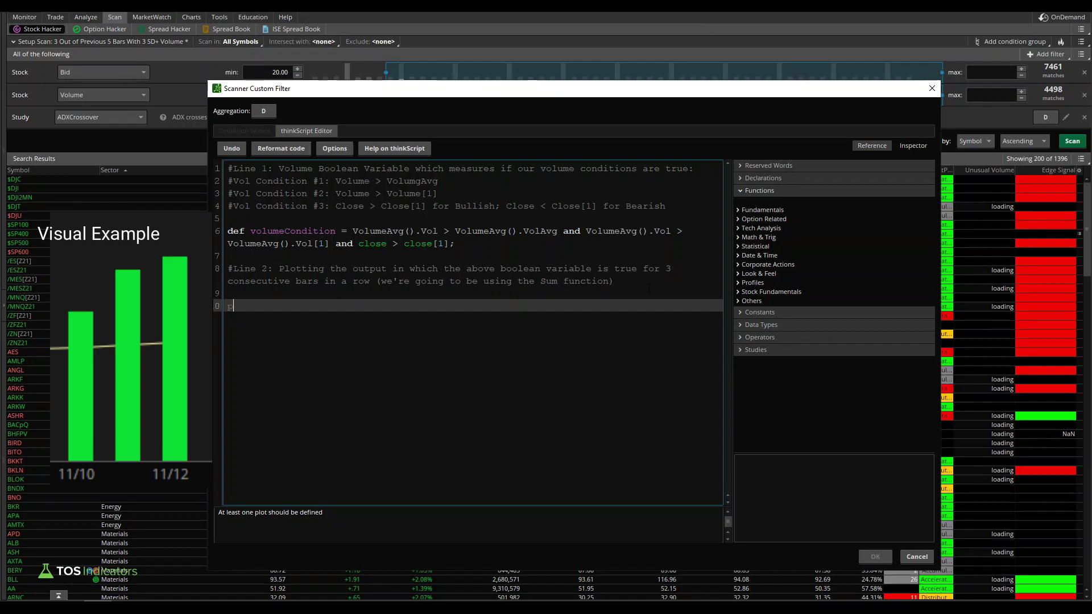
pyautogui.write('plot signal =')
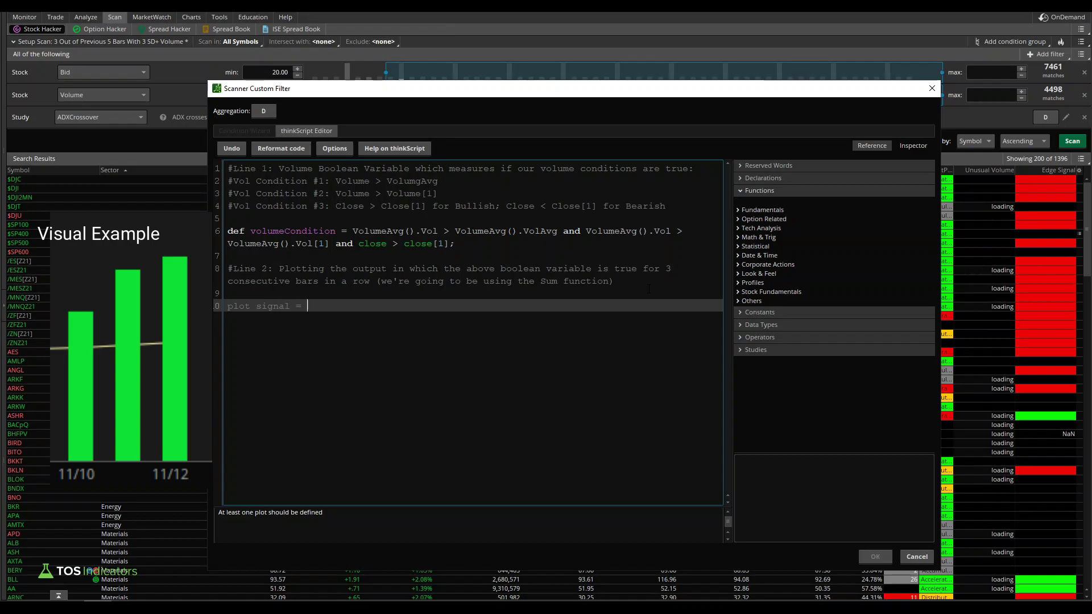
pyautogui.write(' Sum(')
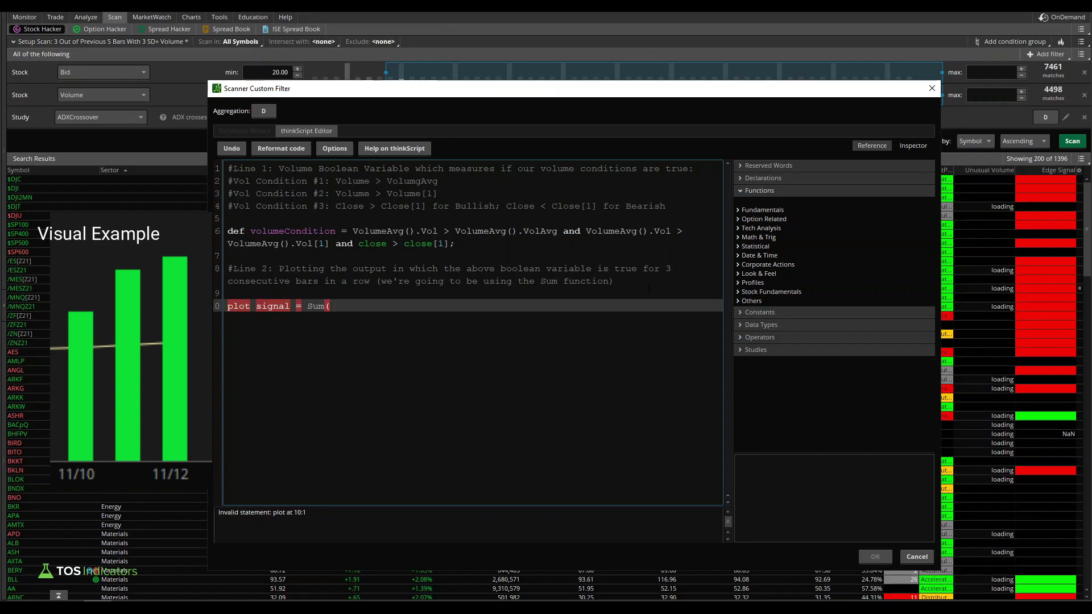
pyautogui.write('volume')
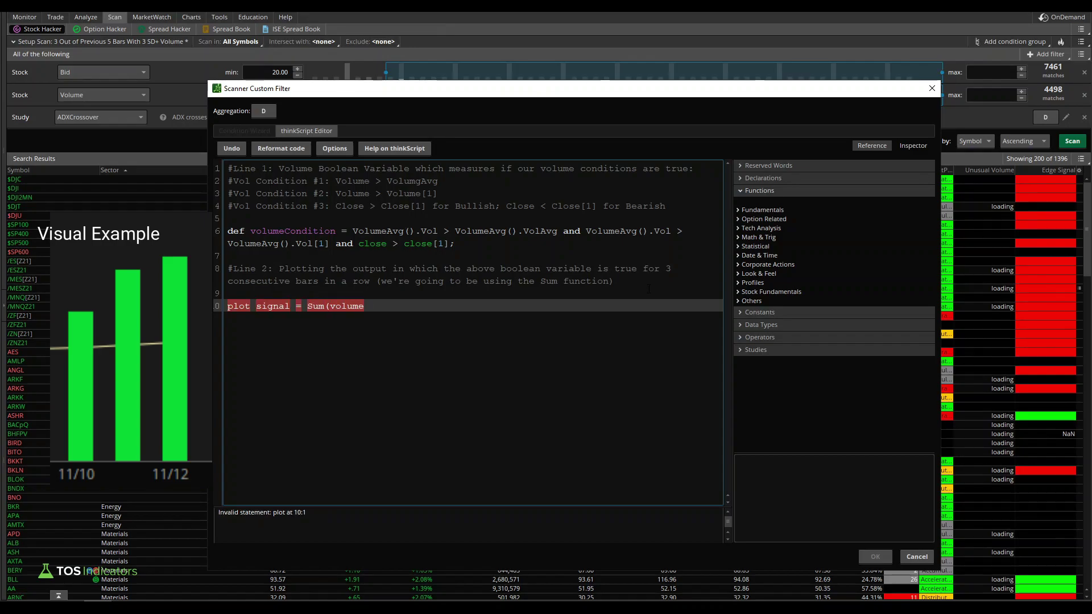
pyautogui.write('Condition, ')
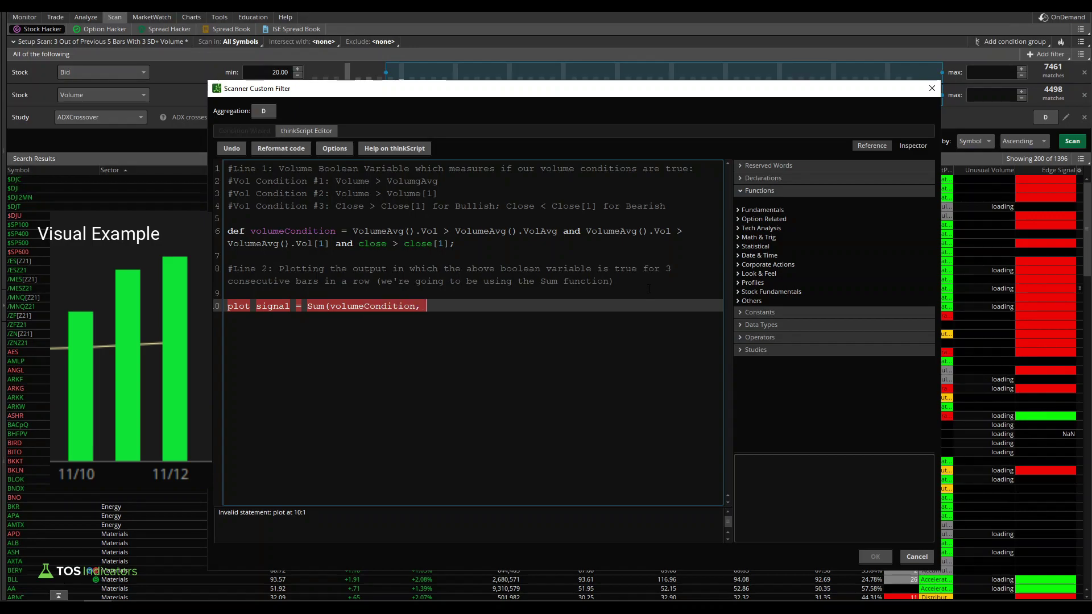
pyautogui.write('3) == 3;')
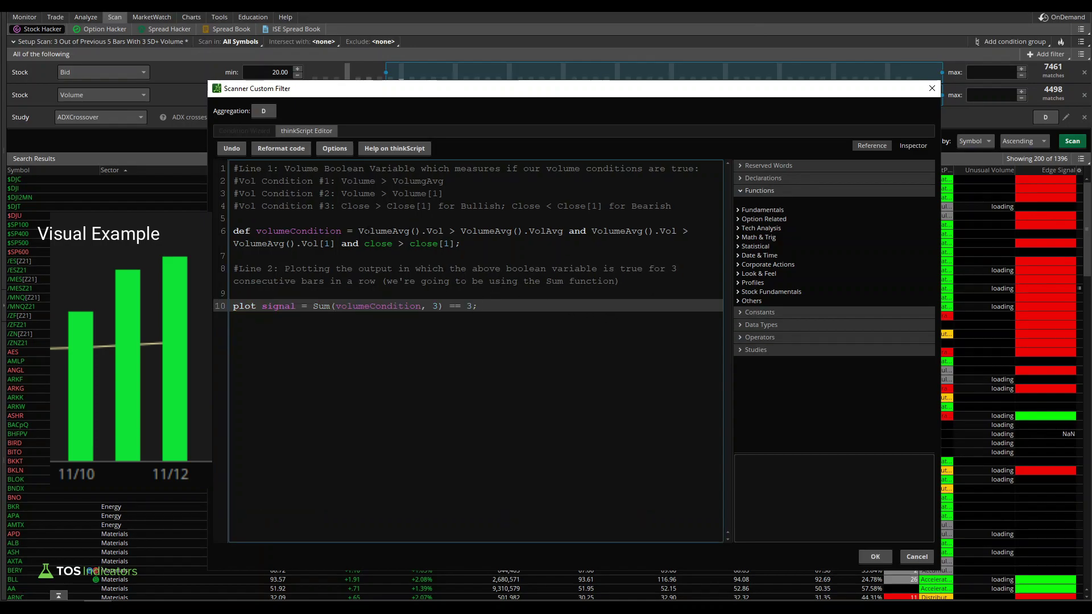
pyautogui.moveTo(359, 231); pyautogui.dragTo(519, 231)
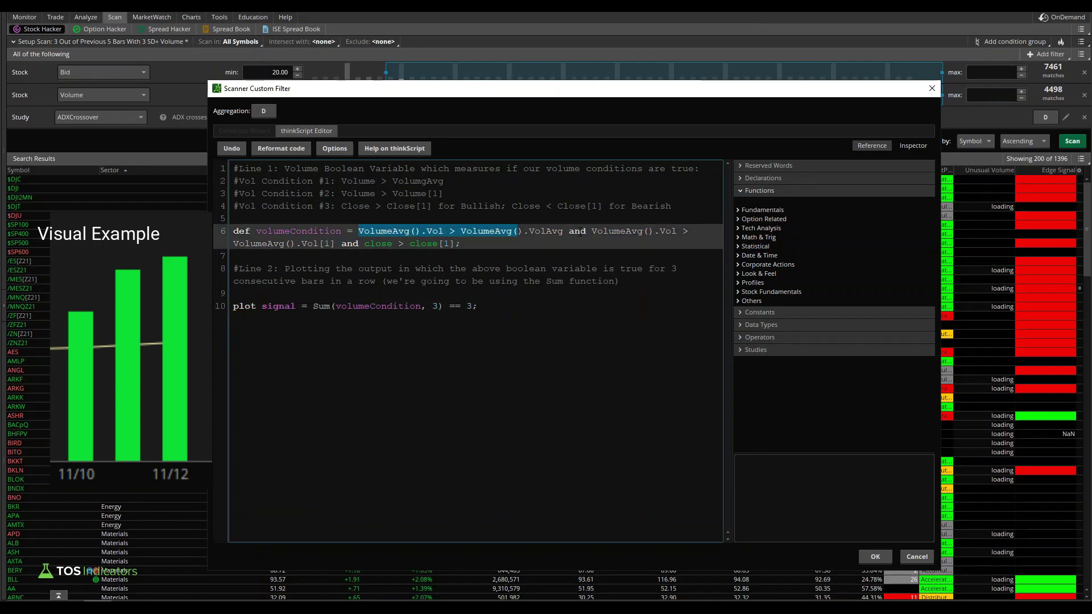
pyautogui.moveTo(592, 231); pyautogui.dragTo(452, 244)
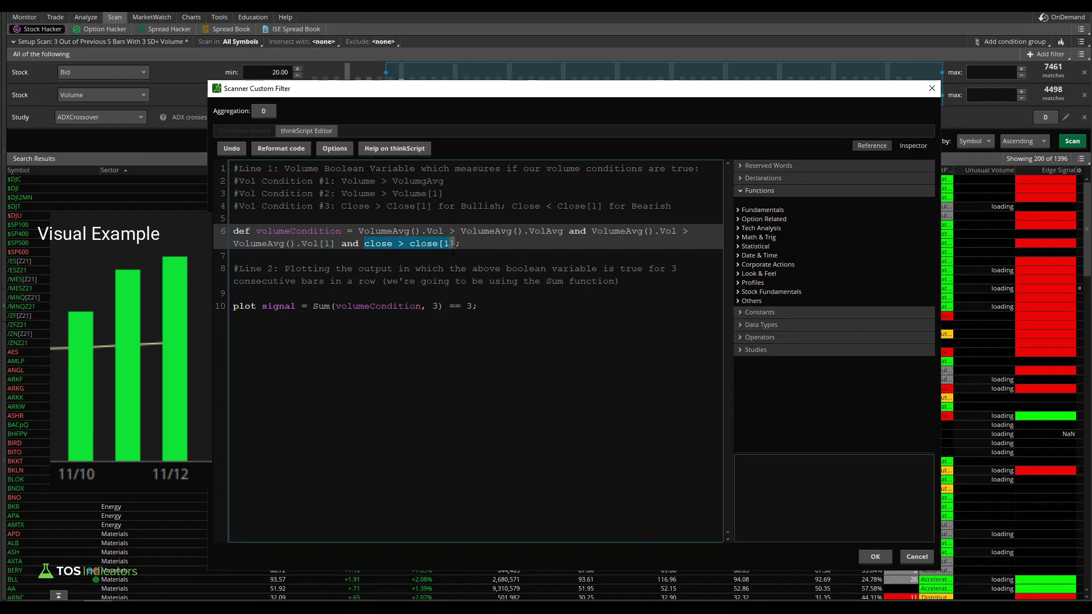
pyautogui.click(536, 345)
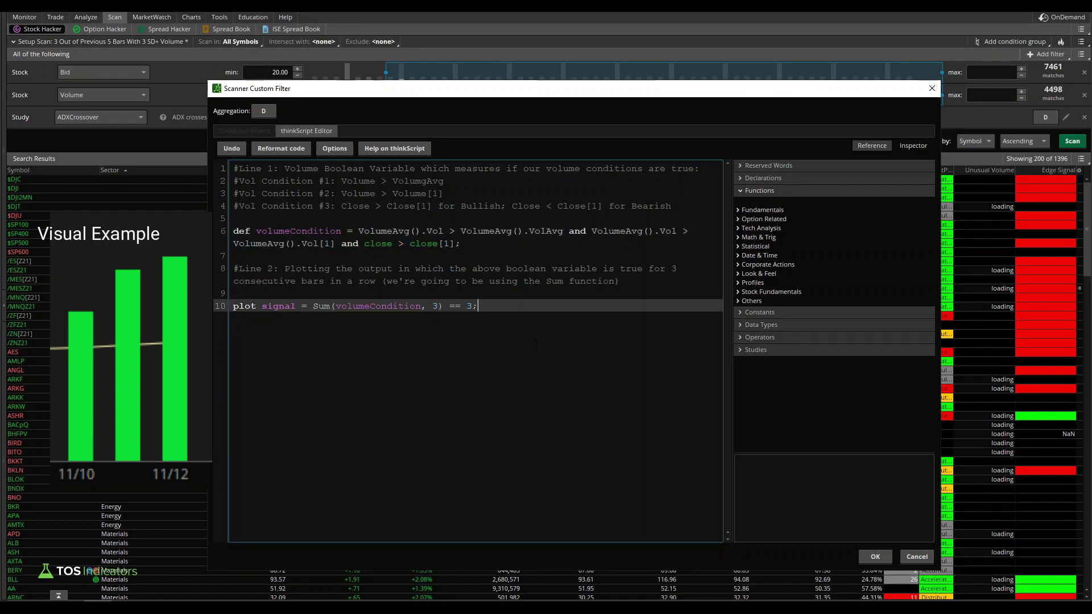
# Step: Save the custom volume filter and run the daily scan, narrowing results to GM and PLYM
pyautogui.click(876, 557)
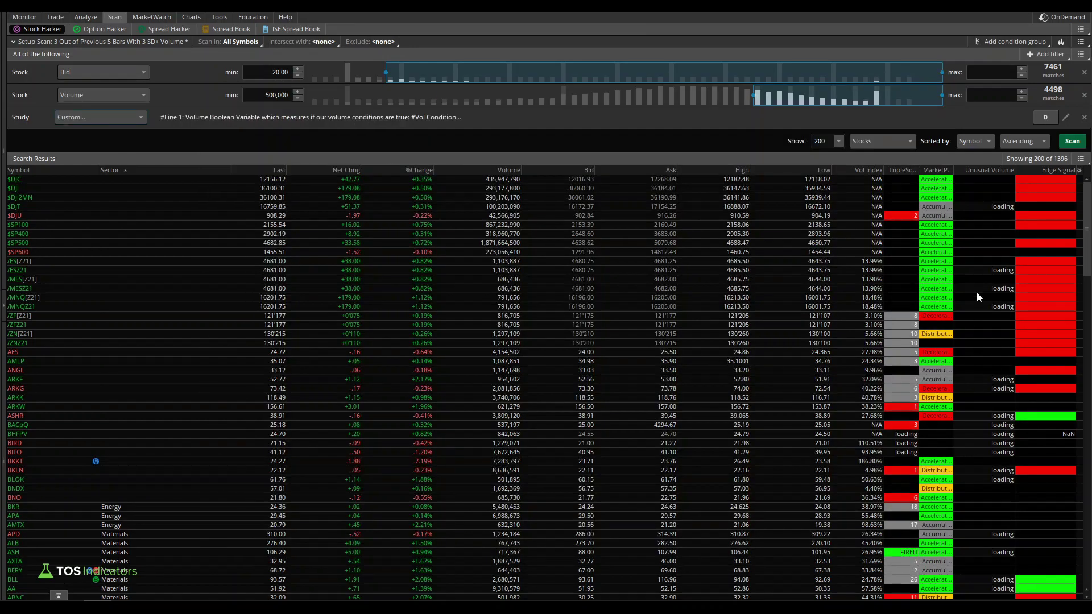
pyautogui.click(1072, 143)
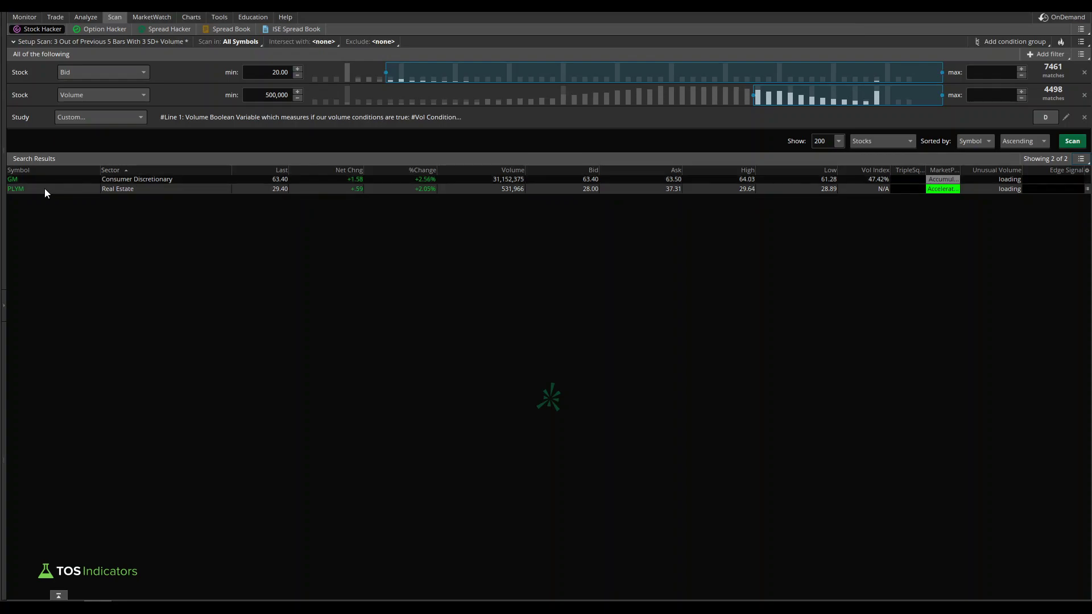
pyautogui.click(183, 18)
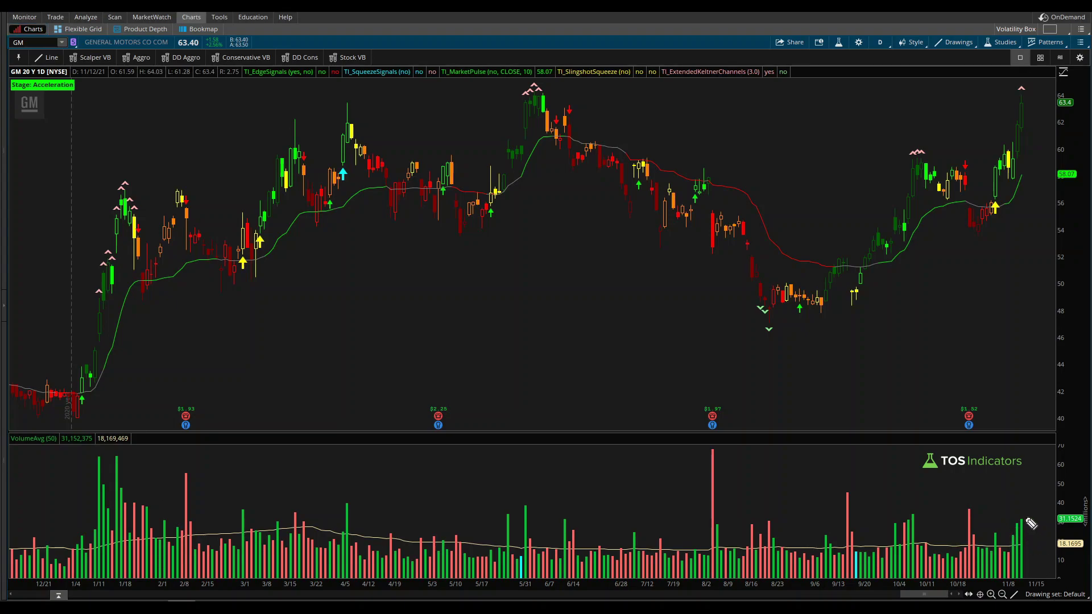
pyautogui.moveTo(1032, 519)
pyautogui.mouseDown()
pyautogui.moveTo(1003, 523)
pyautogui.moveTo(1035, 543)
pyautogui.moveTo(1031, 521)
pyautogui.moveTo(1004, 538)
pyautogui.moveTo(1023, 524)
pyautogui.mouseUp()
pyautogui.moveTo(1010, 548)
pyautogui.mouseDown()
pyautogui.moveTo(1031, 544)
pyautogui.moveTo(996, 512)
pyautogui.moveTo(1000, 547)
pyautogui.moveTo(1031, 544)
pyautogui.mouseUp()
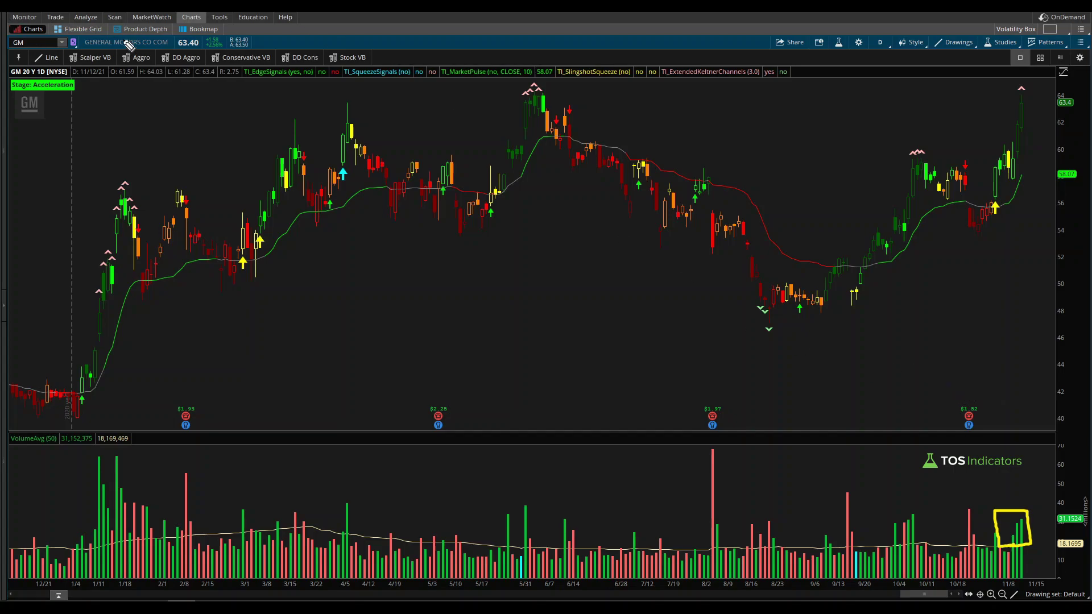
pyautogui.click(35, 42)
pyautogui.write('PLY')
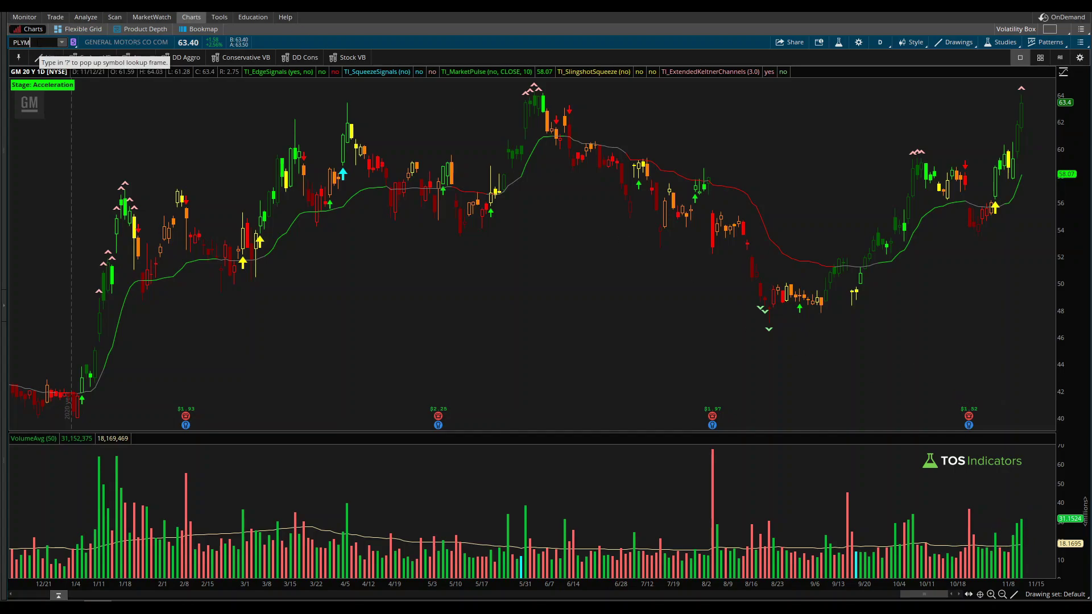
pyautogui.write('M')
pyautogui.press('Return')
pyautogui.scroll(5, 783, 387)
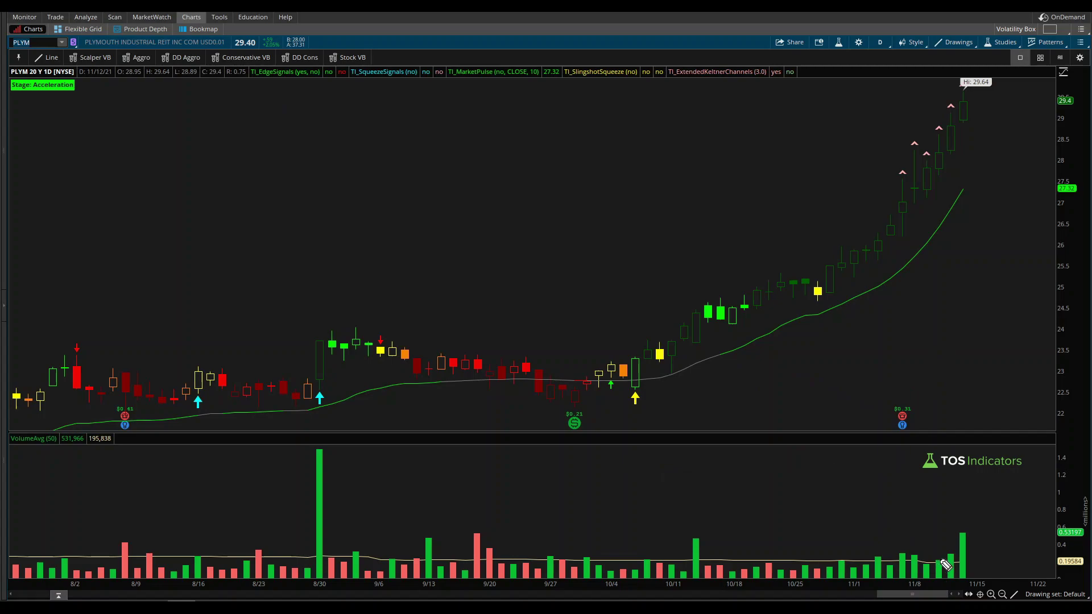
pyautogui.moveTo(937, 552); pyautogui.dragTo(963, 535)
pyautogui.press('Escape')
pyautogui.click(123, 21)
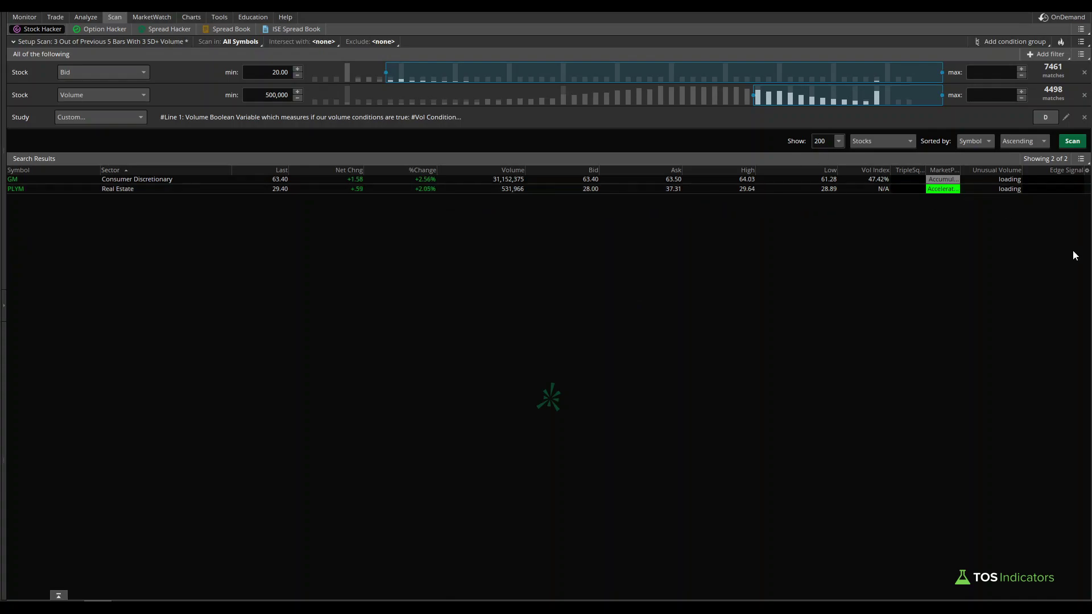
# Step: Switch the study aggregation to Week and rescan, returning TIPX, LEA, AMD and ECH
pyautogui.click(1046, 117)
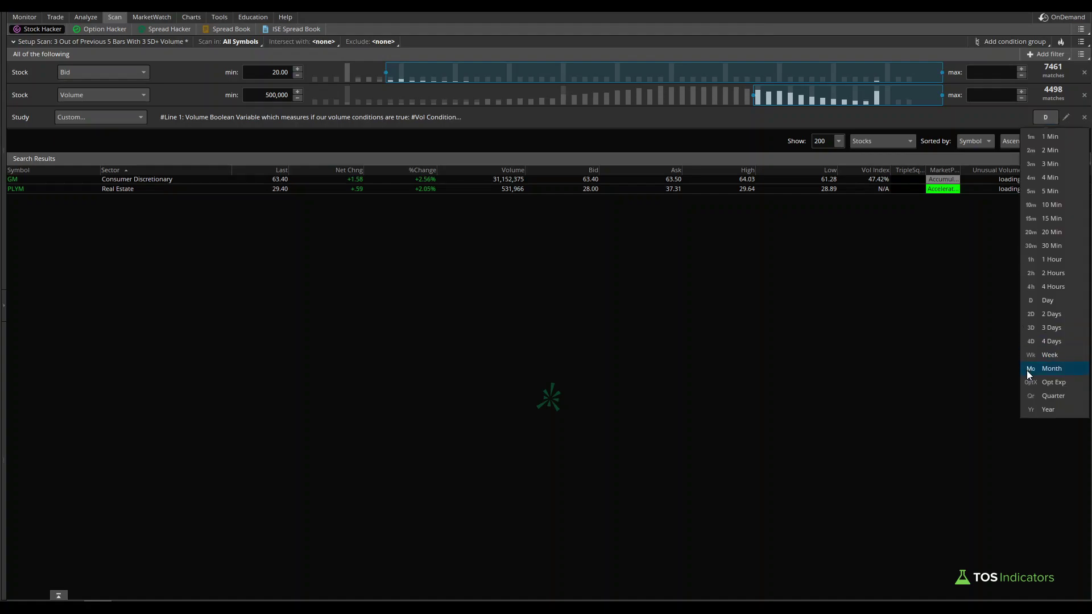
pyautogui.click(1033, 357)
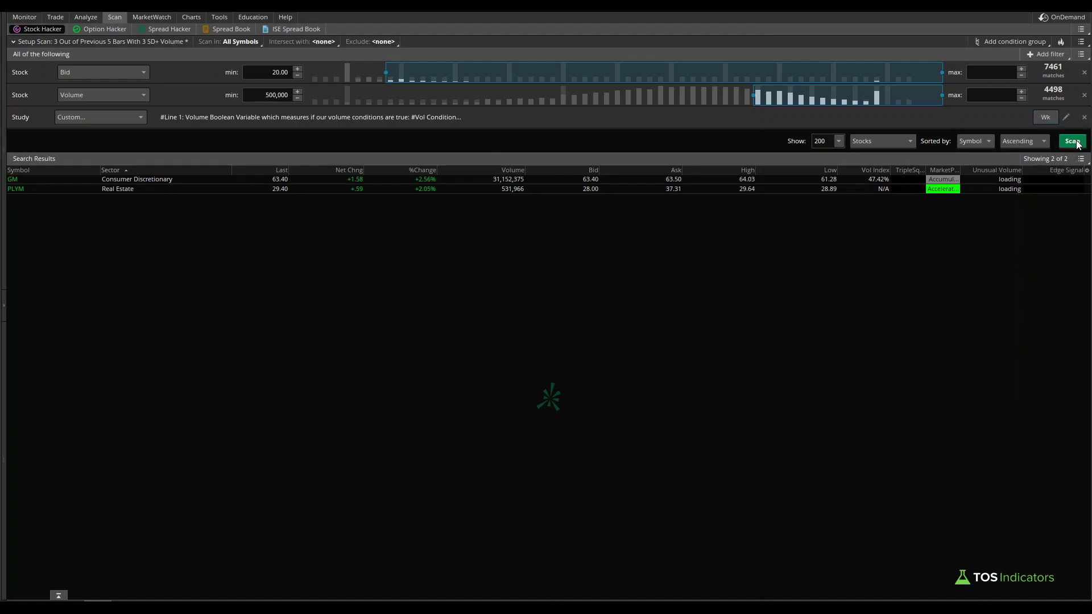
pyautogui.click(1073, 142)
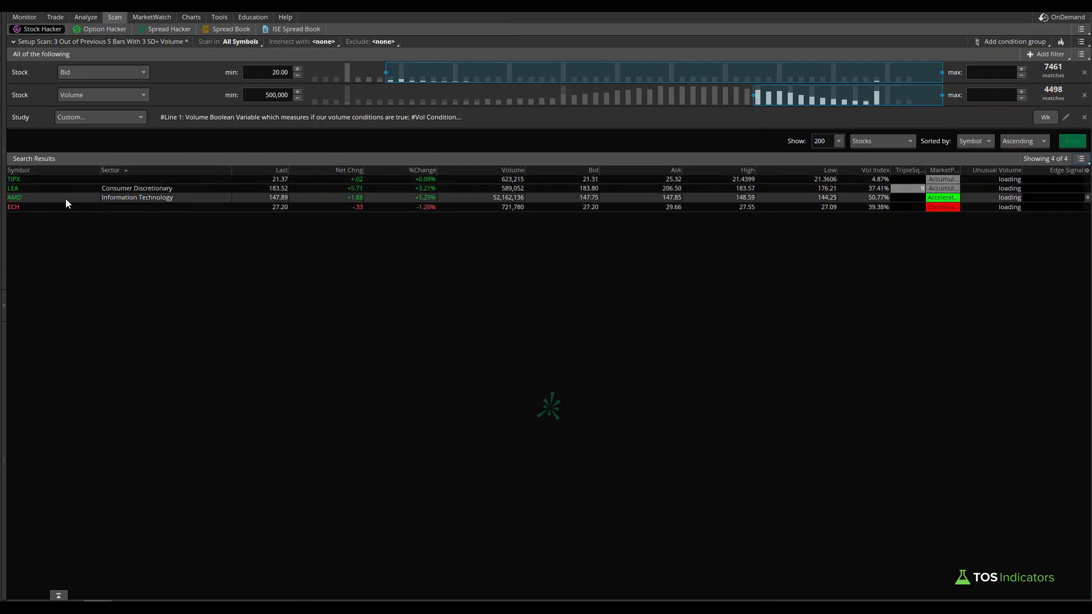
pyautogui.click(194, 16)
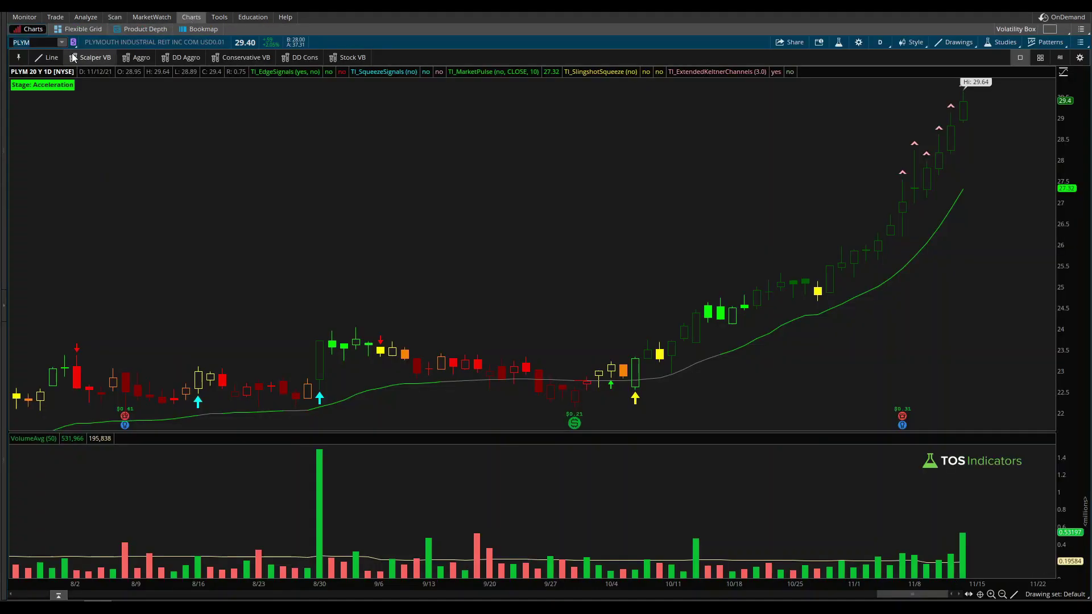
pyautogui.click(35, 42)
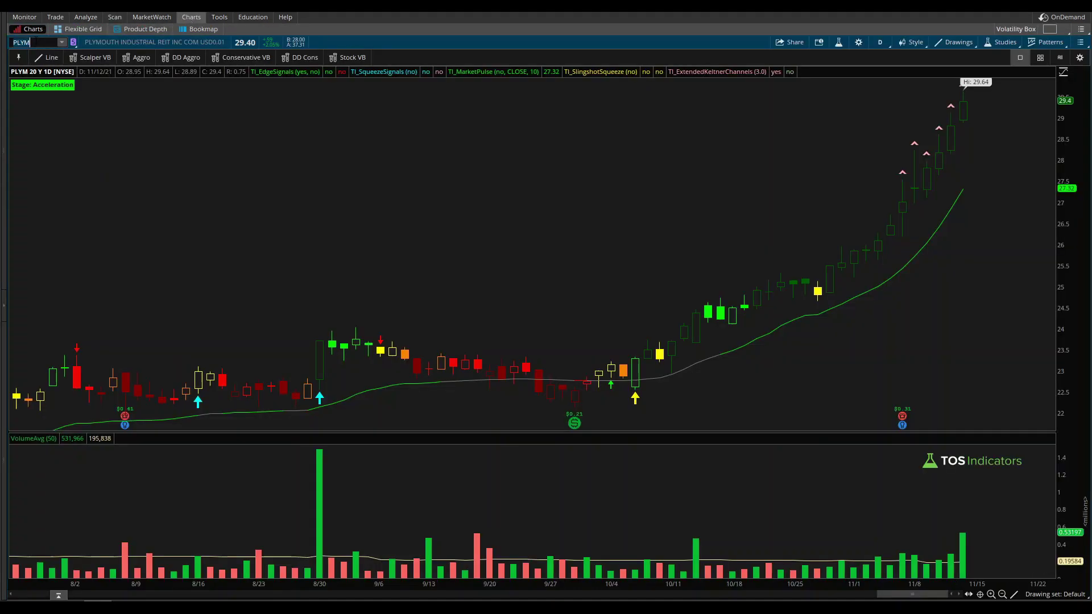
pyautogui.write('AMD')
pyautogui.press('Return')
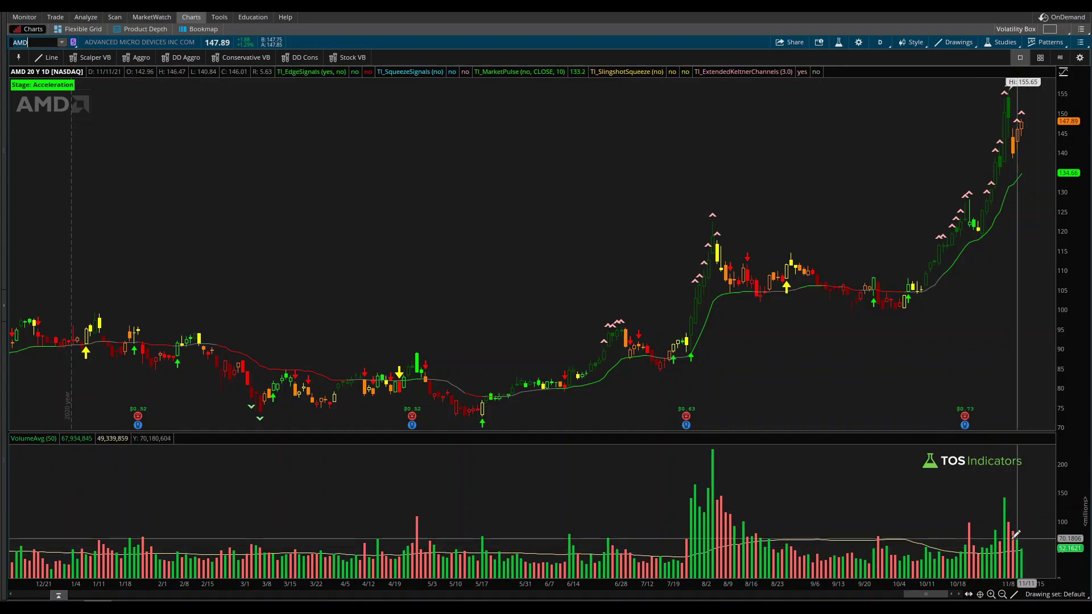
pyautogui.click(879, 44)
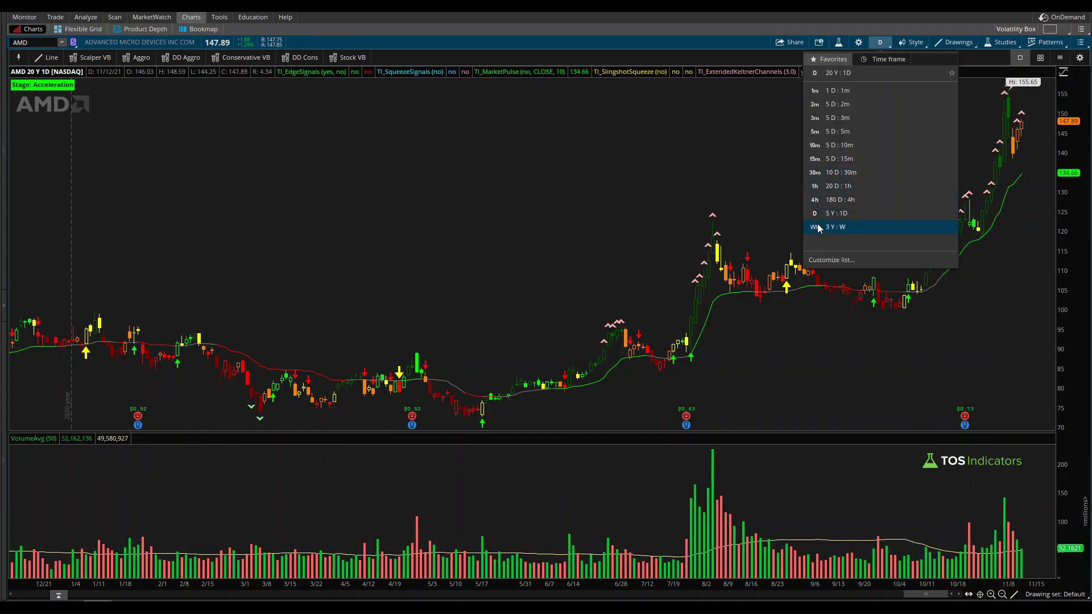
pyautogui.click(836, 226)
pyautogui.scroll(5, 991, 312)
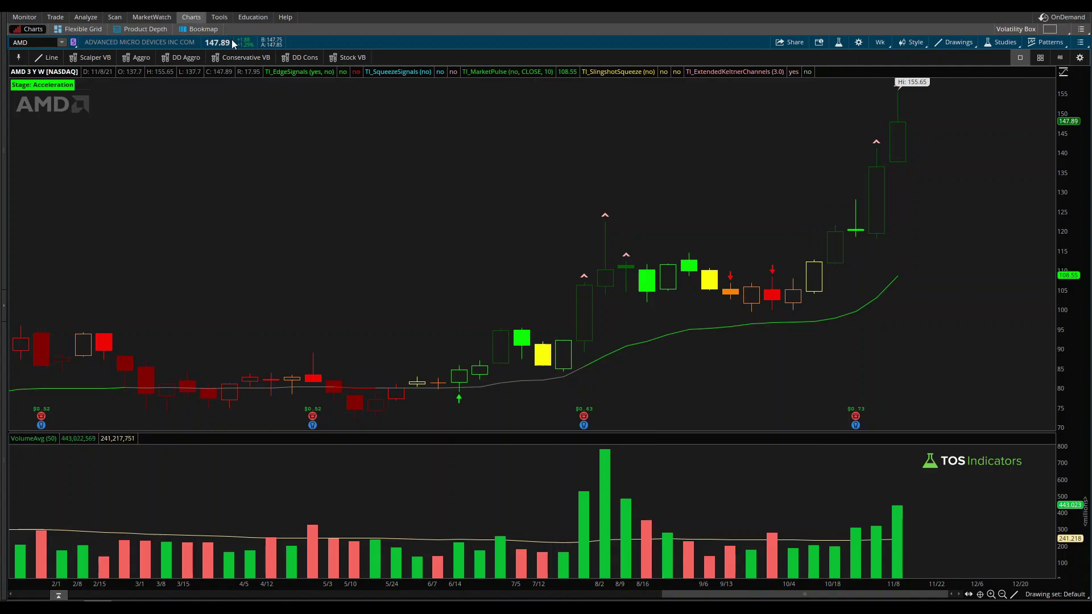
# Step: Change the custom study's line 6 comparison to close < close[1] and save it
pyautogui.click(114, 17)
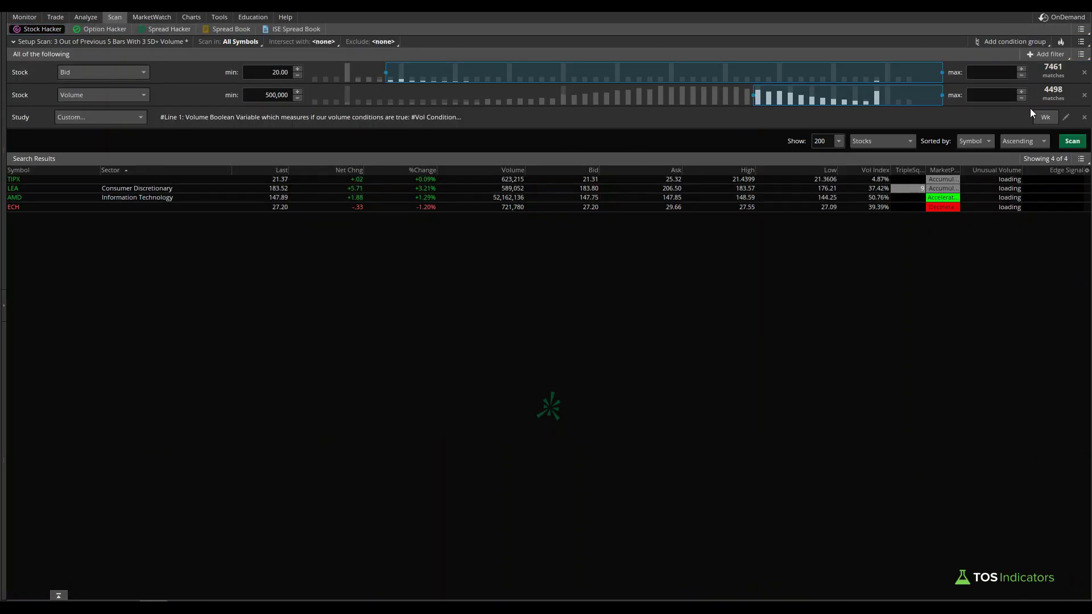
pyautogui.click(1063, 116)
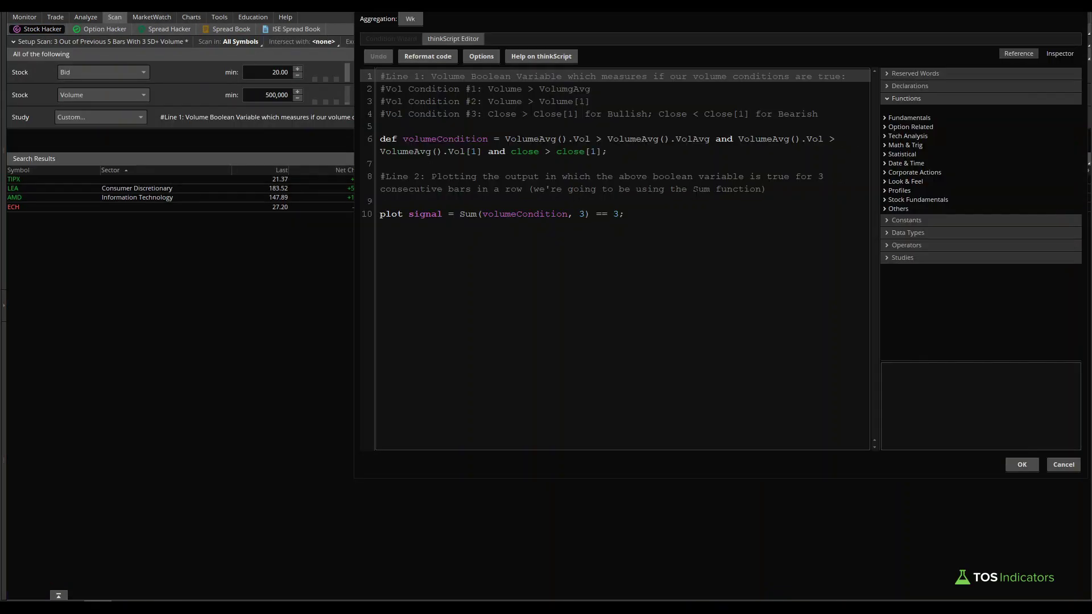
pyautogui.press('BackSpace')
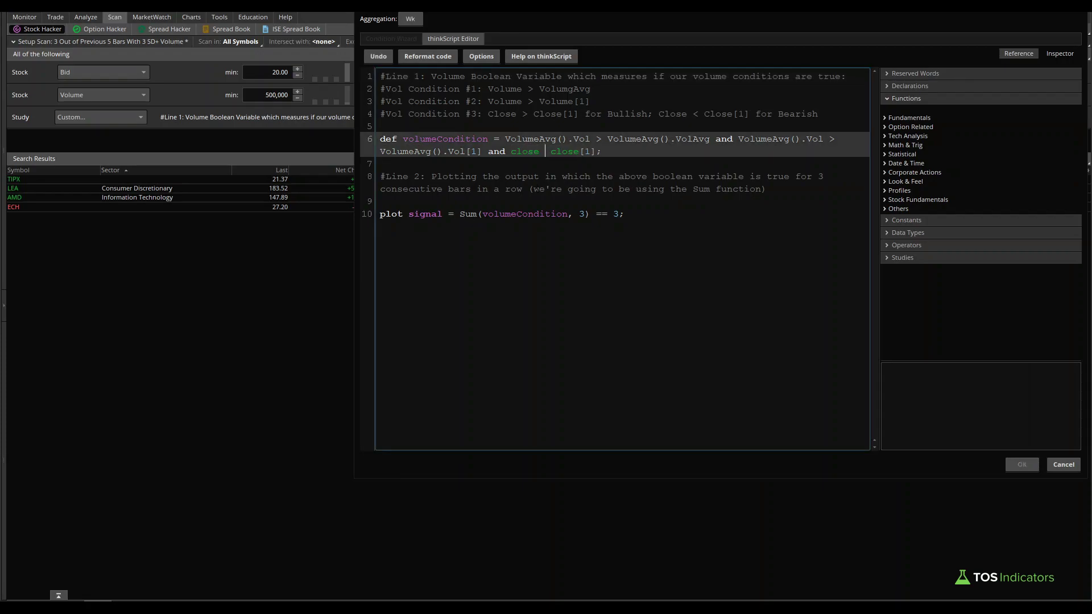
pyautogui.write('<')
pyautogui.click(1019, 465)
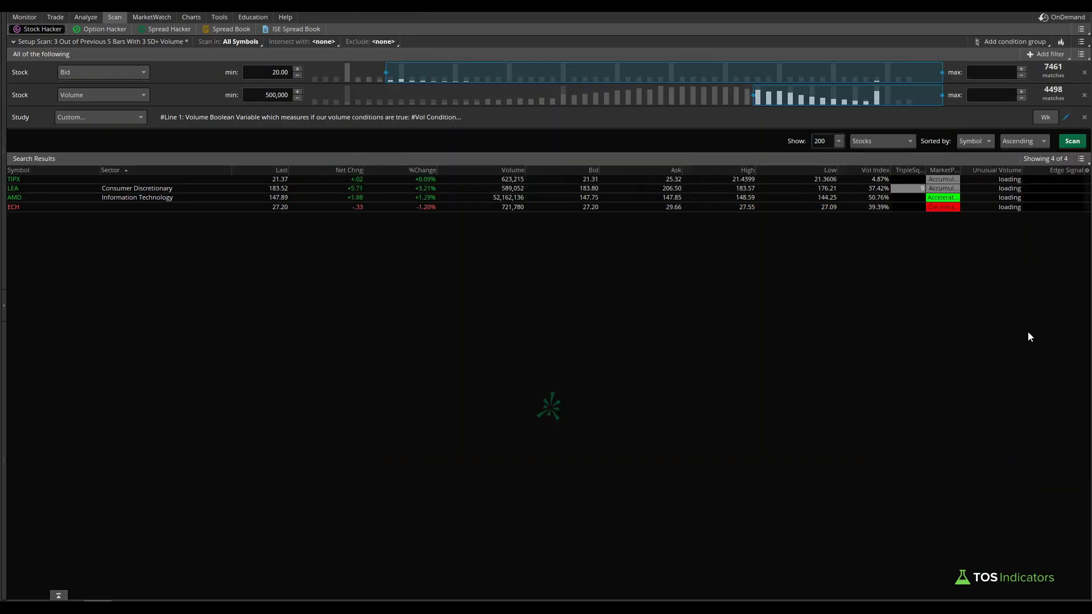
# Step: Set the study aggregation back to Day and rescan, finding JAMF, YOU and USO
pyautogui.click(1043, 116)
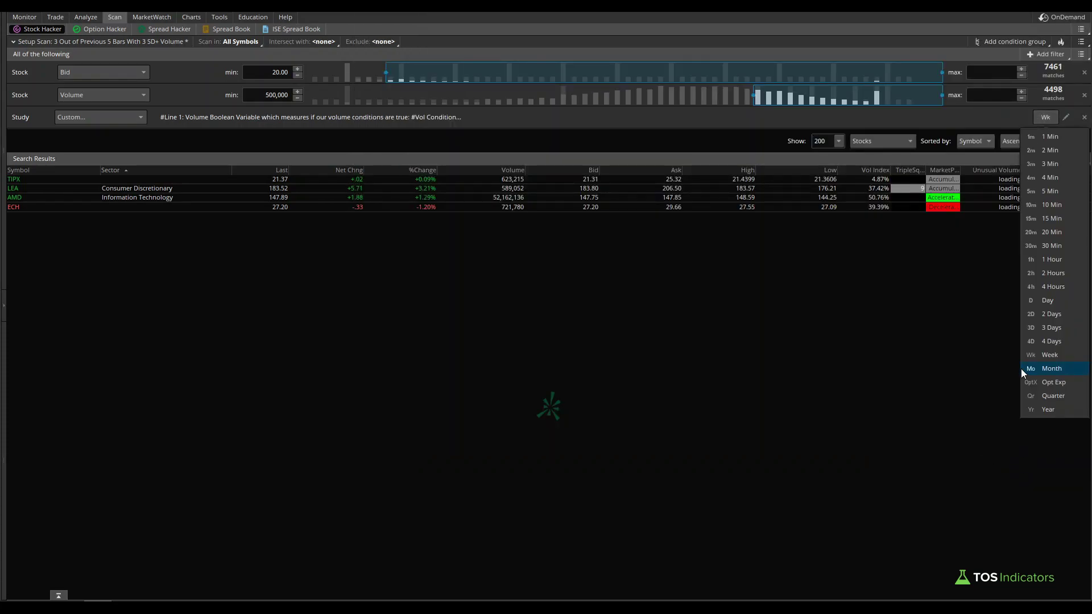
pyautogui.click(1039, 302)
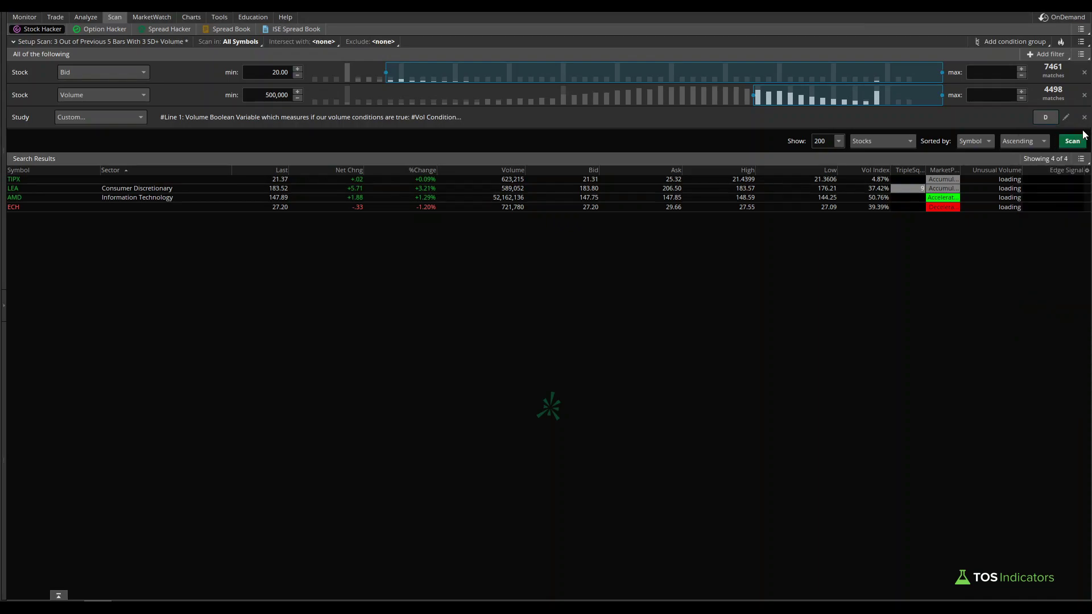
pyautogui.click(1072, 142)
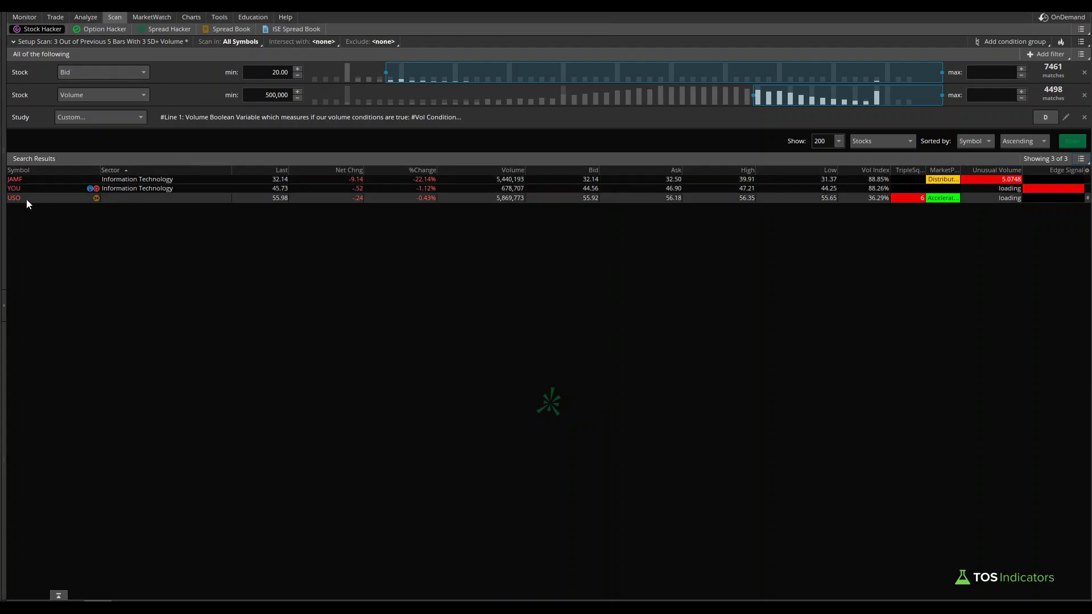
pyautogui.click(183, 17)
pyautogui.click(34, 42)
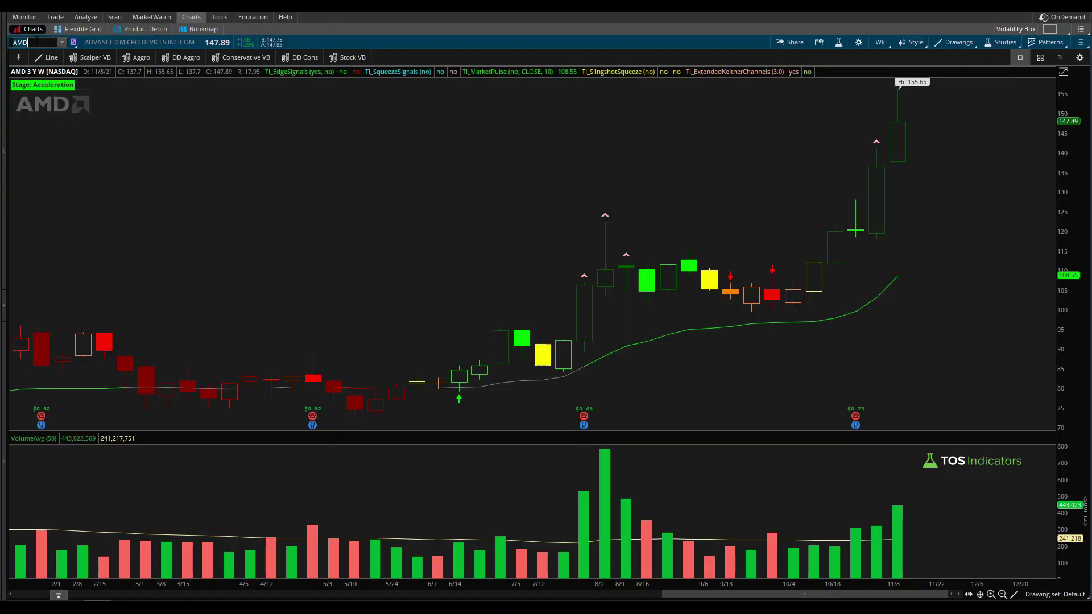
pyautogui.write('JAMF')
pyautogui.press('Return')
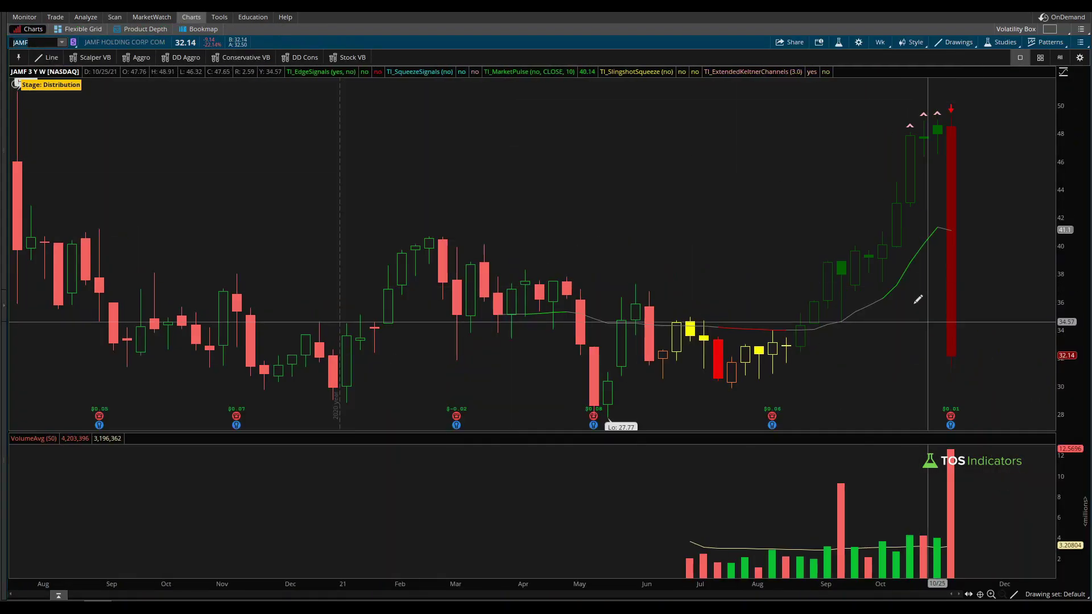
pyautogui.click(884, 46)
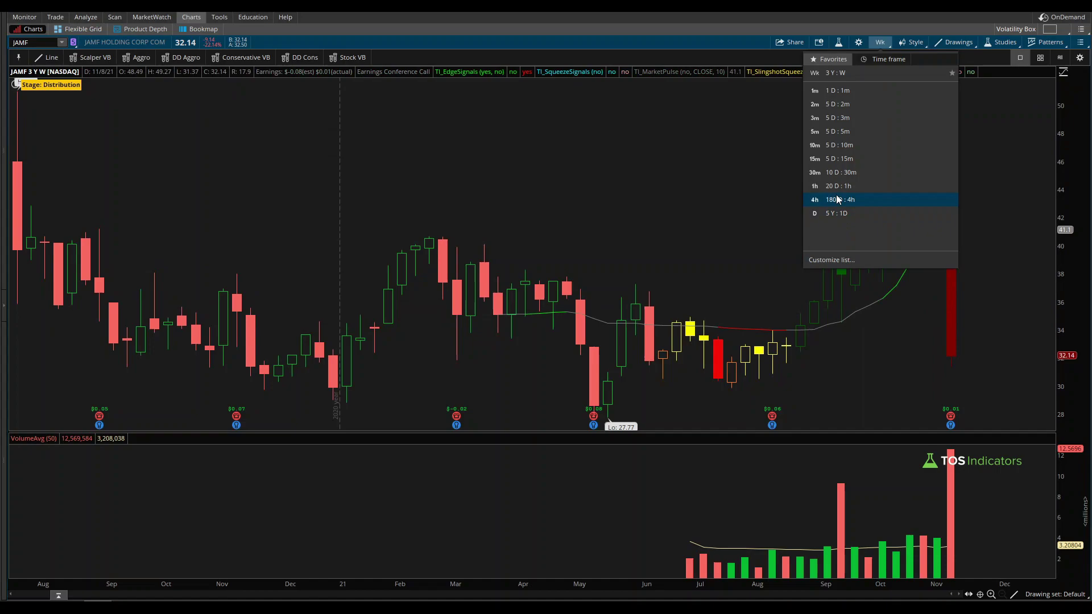
pyautogui.click(833, 215)
pyautogui.scroll(3, 893, 271)
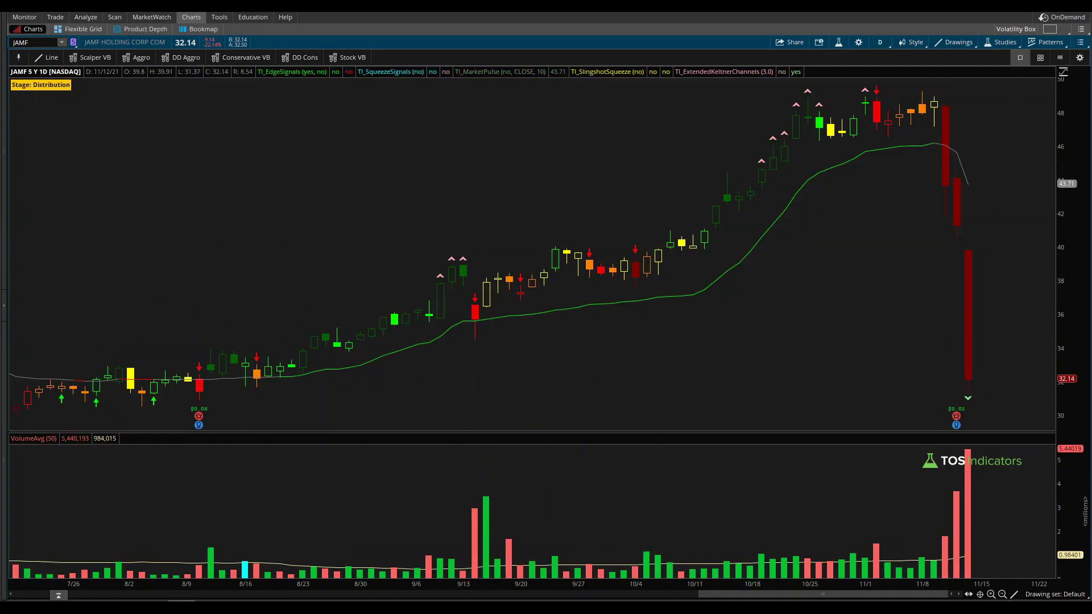
pyautogui.moveTo(925, 525)
pyautogui.mouseDown()
pyautogui.moveTo(954, 478)
pyautogui.moveTo(967, 482)
pyautogui.mouseUp()
pyautogui.moveTo(963, 405)
pyautogui.mouseDown()
pyautogui.moveTo(949, 421)
pyautogui.moveTo(969, 396)
pyautogui.mouseUp()
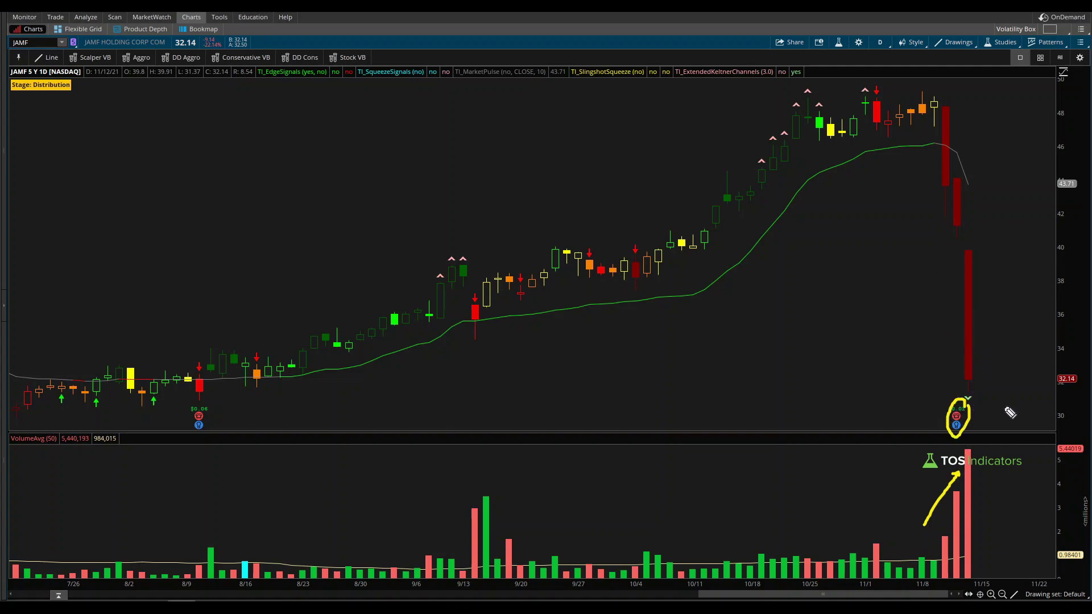
pyautogui.press('Escape')
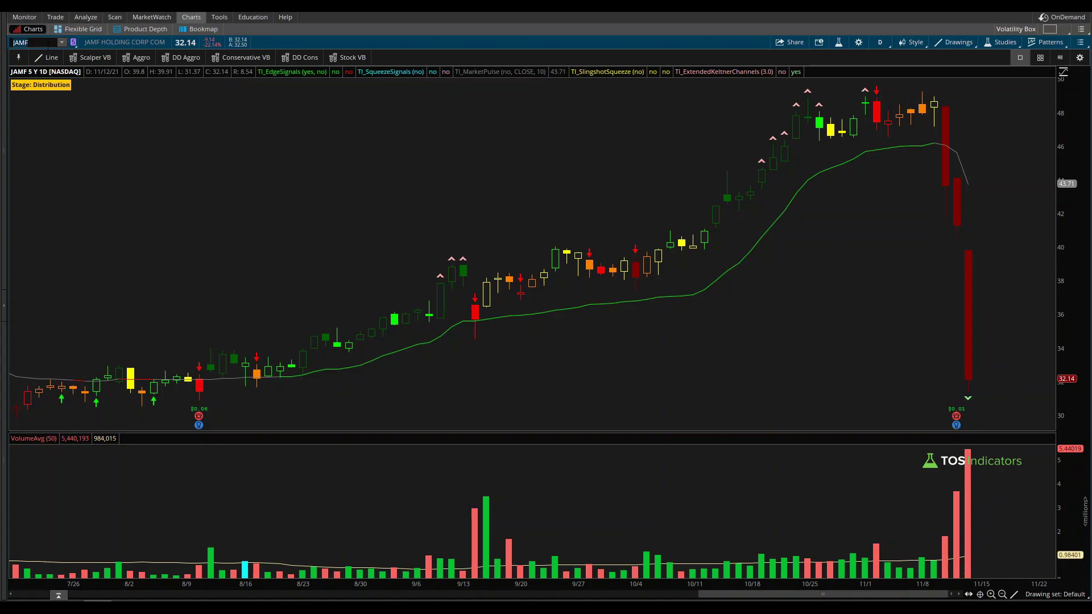
pyautogui.write('USO')
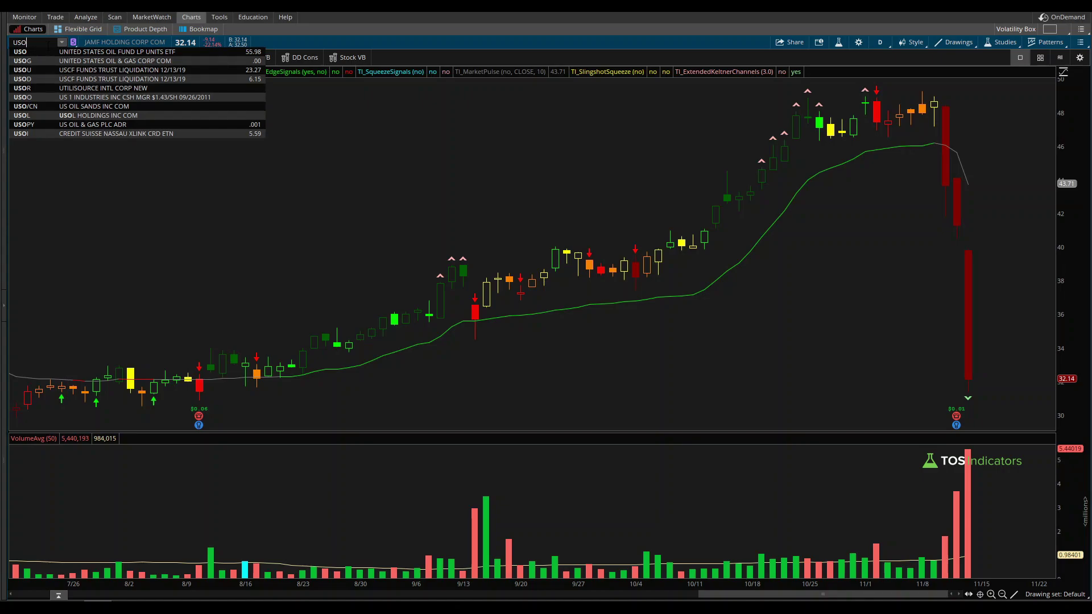
pyautogui.press('Return')
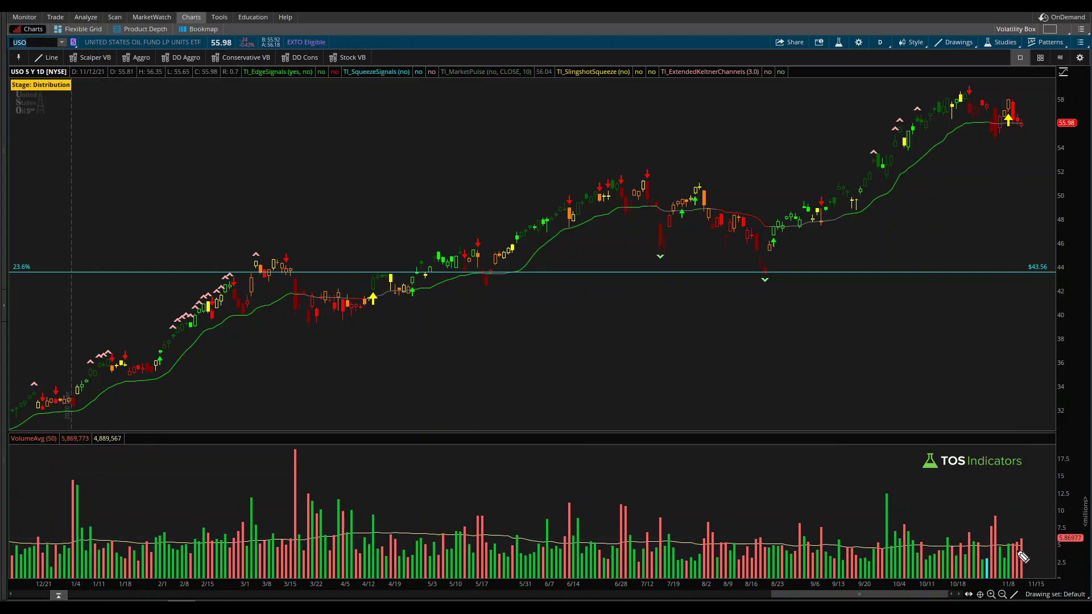
pyautogui.moveTo(1013, 550)
pyautogui.mouseDown()
pyautogui.moveTo(1024, 551)
pyautogui.moveTo(1004, 535)
pyautogui.moveTo(1043, 563)
pyautogui.moveTo(1035, 570)
pyautogui.mouseUp()
pyautogui.click(114, 17)
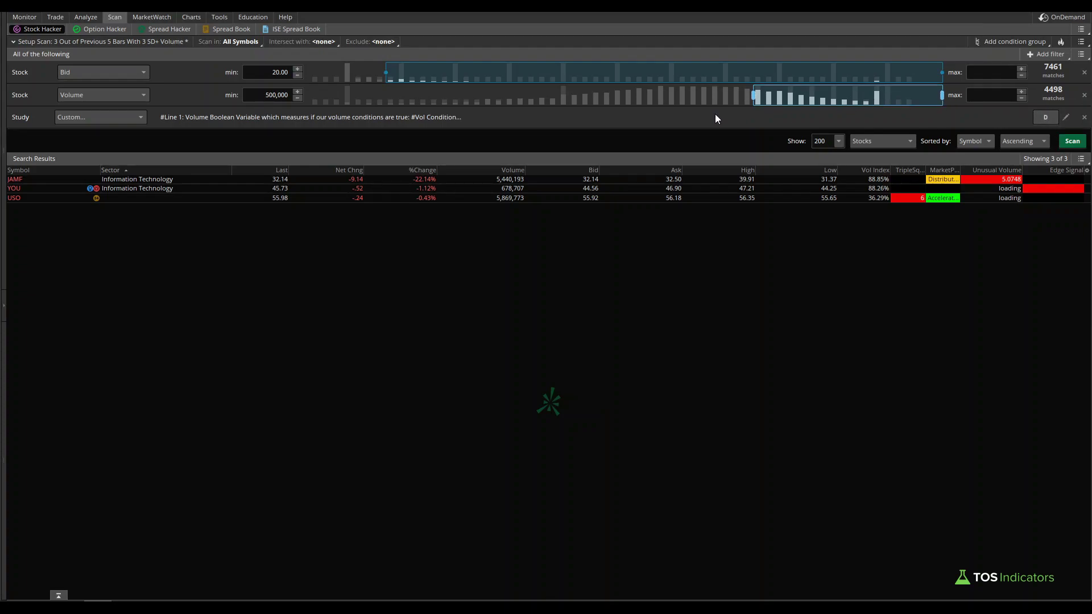
# Step: Open the custom study in the thinkScript Editor and select the volumeCondition line 6
pyautogui.click(1066, 117)
pyautogui.tripleClick(429, 149)
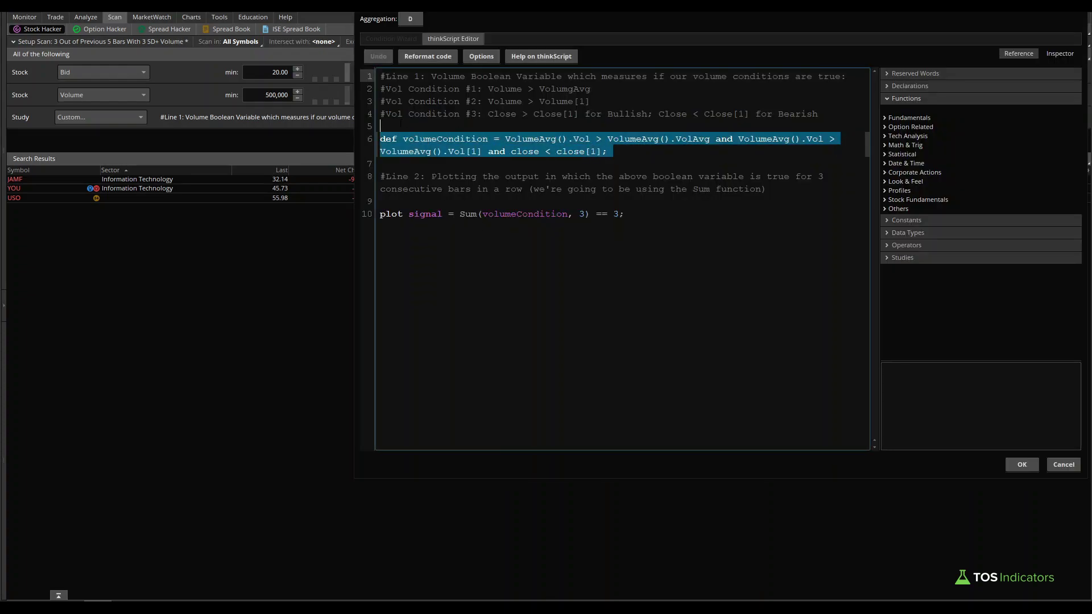